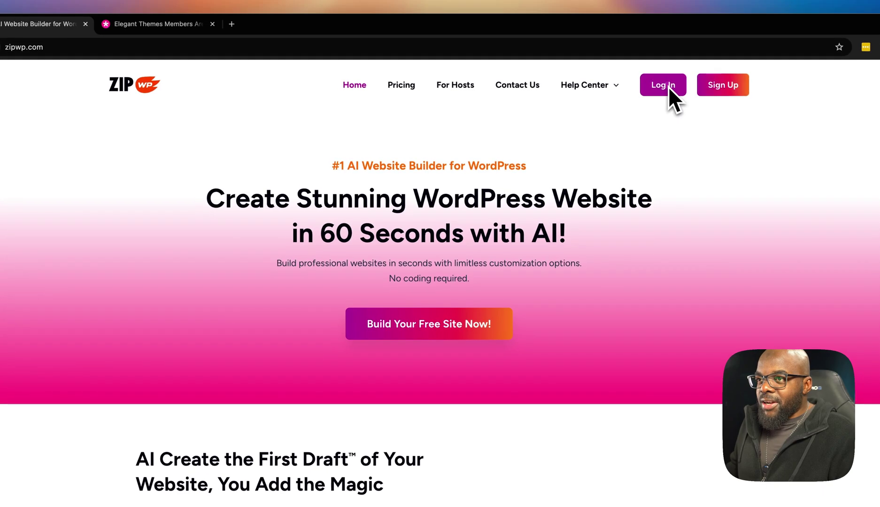
# Step: Log in to ZipWP and create a blank WordPress staging site labelled "test"
pyautogui.click(670, 89)
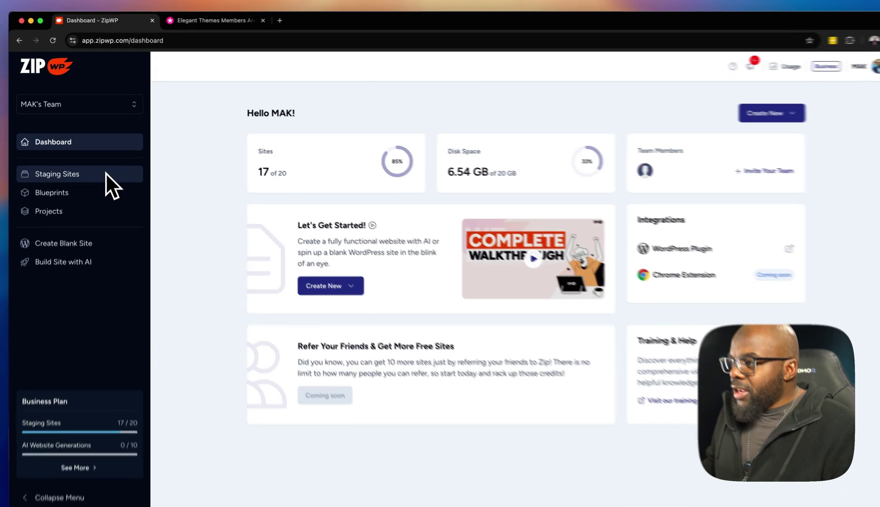
pyautogui.click(107, 170)
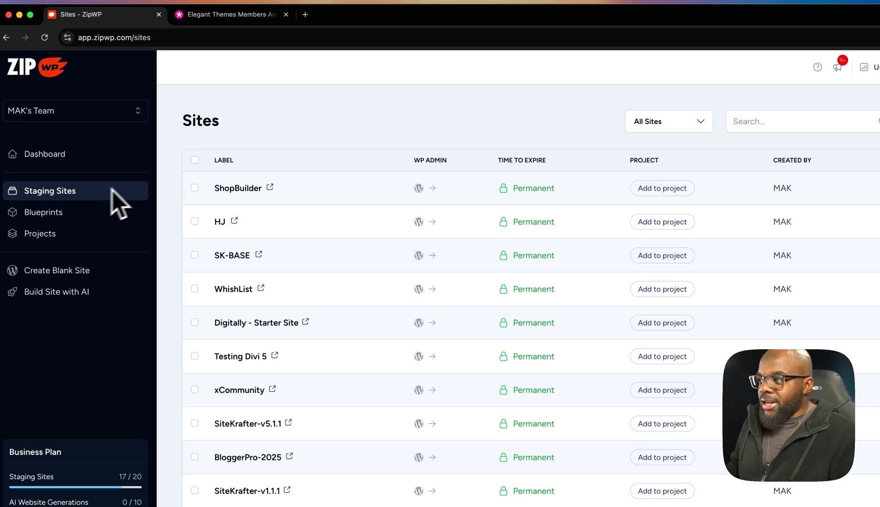
pyautogui.click(801, 115)
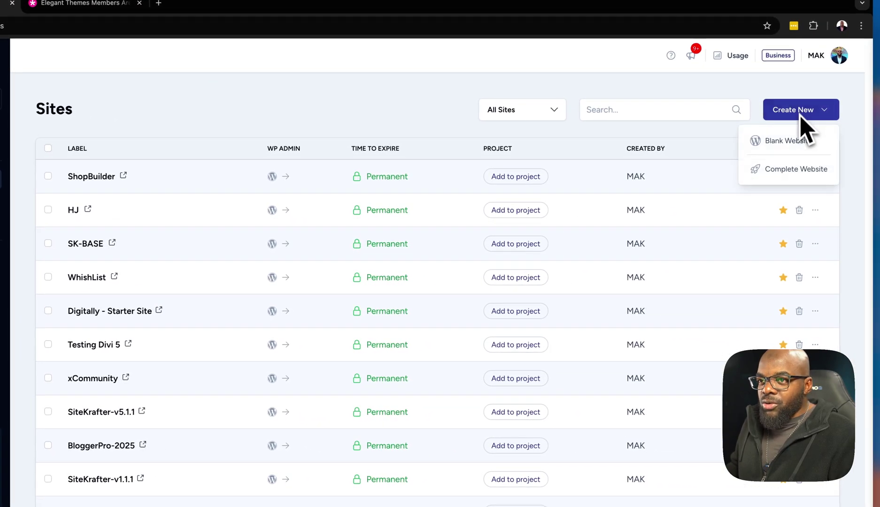
pyautogui.click(791, 145)
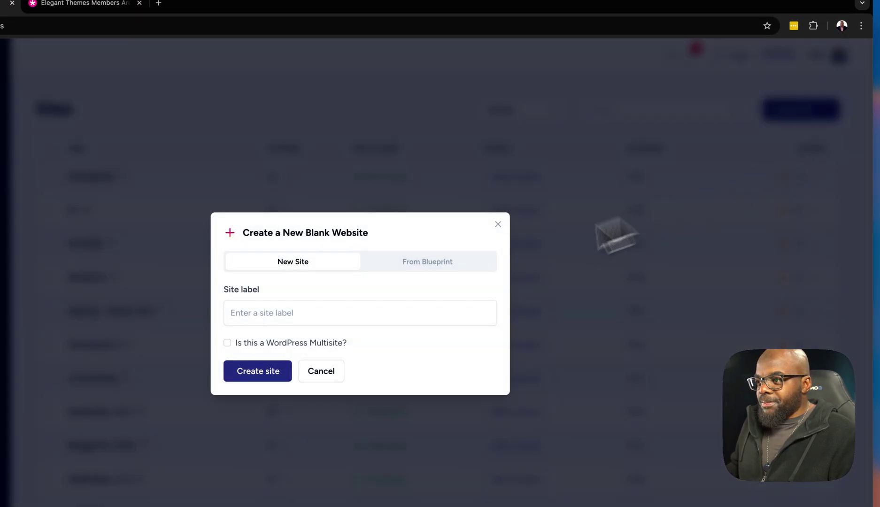
pyautogui.write('test')
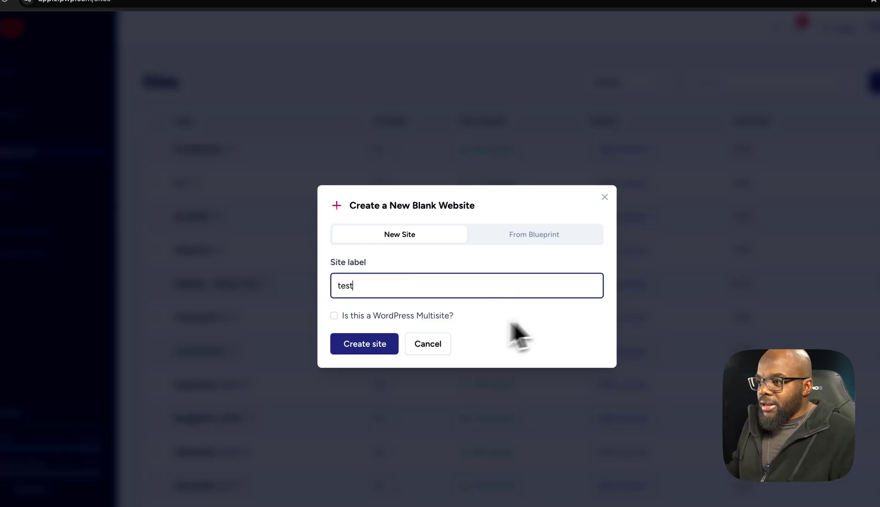
pyautogui.click(374, 348)
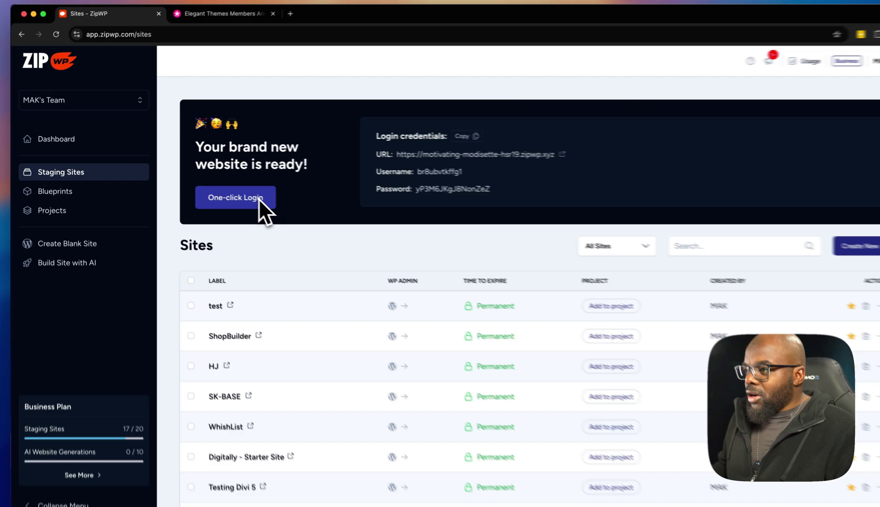
# Step: Log in to the new test site's WordPress admin and dismiss the dashboard's welcome panel
pyautogui.click(243, 193)
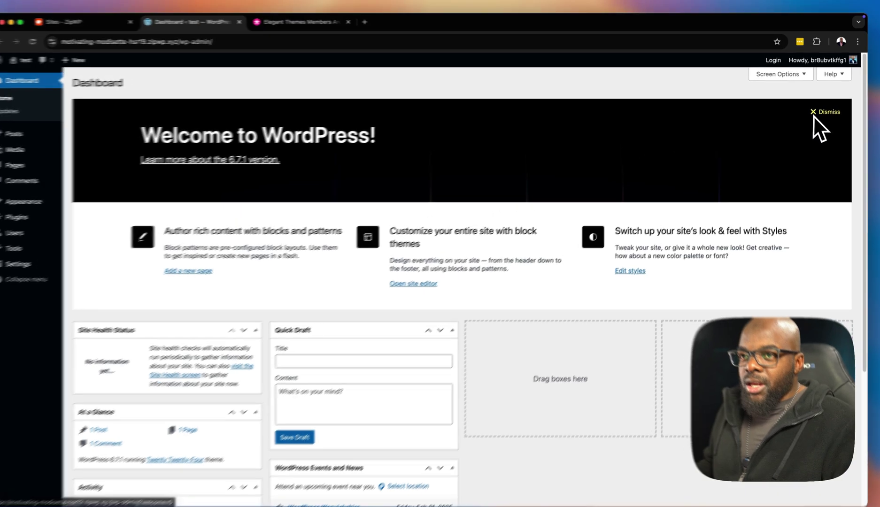
pyautogui.click(815, 117)
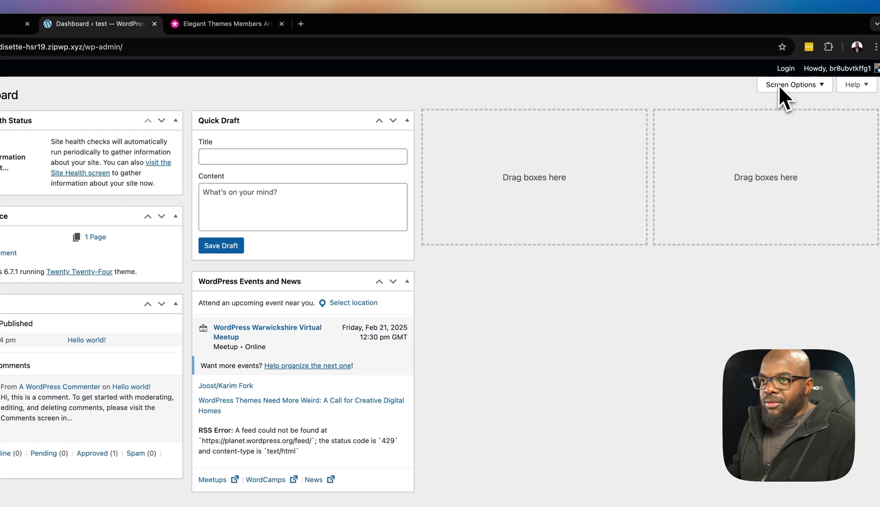
# Step: Hide the WordPress Events and News, Quick Draft, Activity, At a Glance and Site Health Status boxes from the dashboard
pyautogui.click(782, 83)
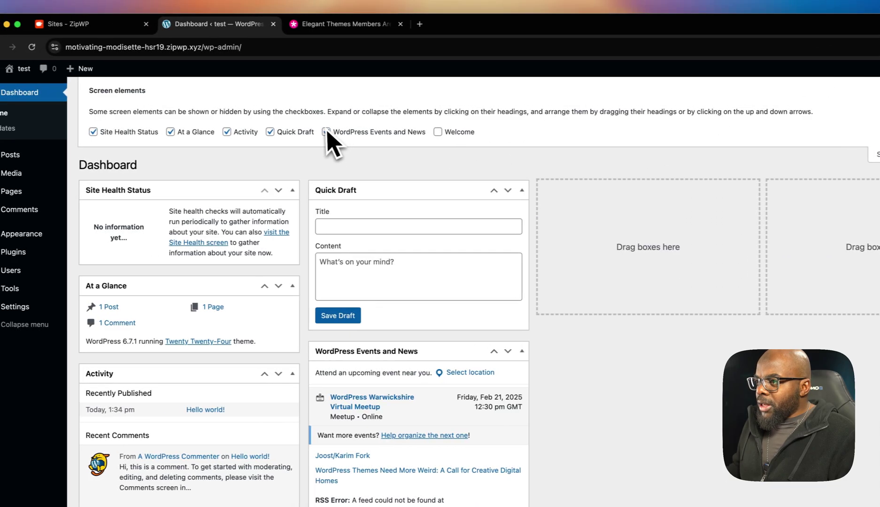
pyautogui.click(326, 132)
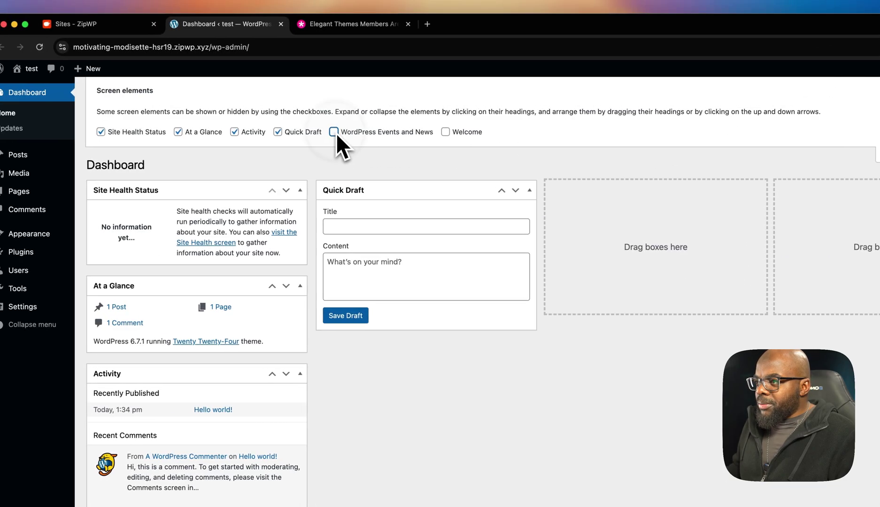
pyautogui.click(270, 132)
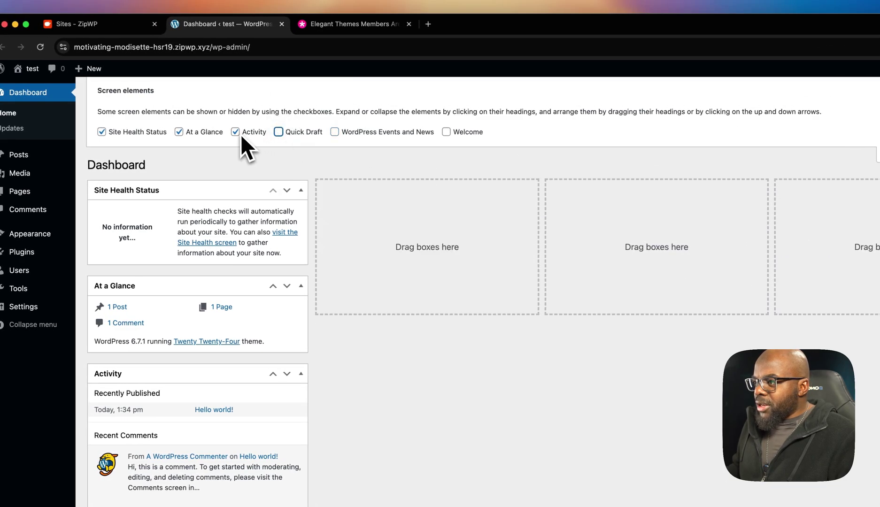
pyautogui.click(236, 132)
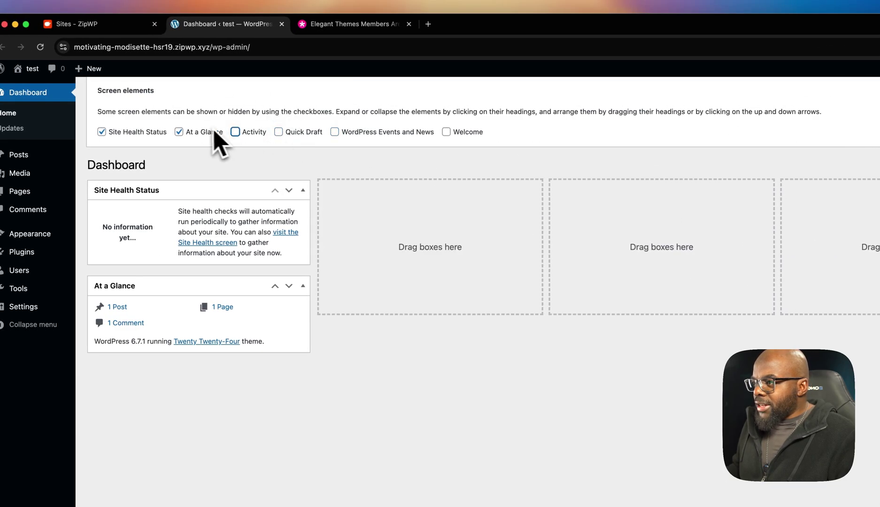
pyautogui.click(179, 132)
pyautogui.click(102, 132)
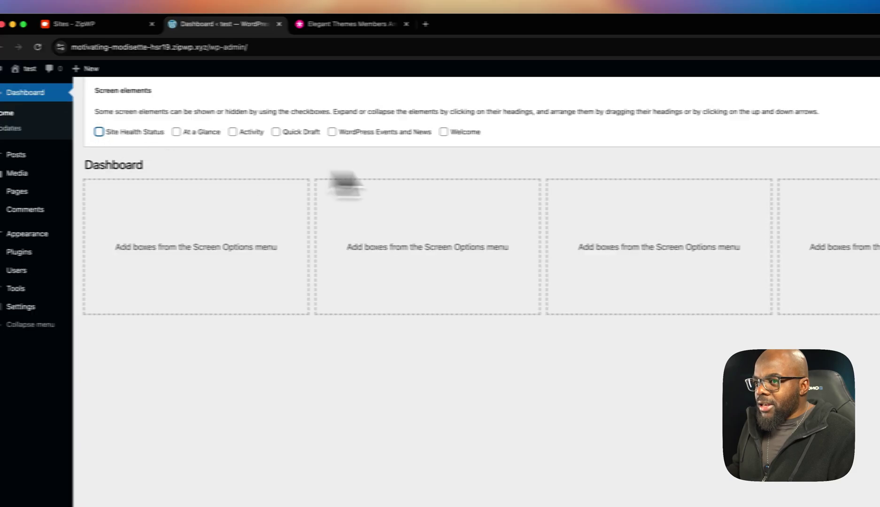
pyautogui.click(776, 151)
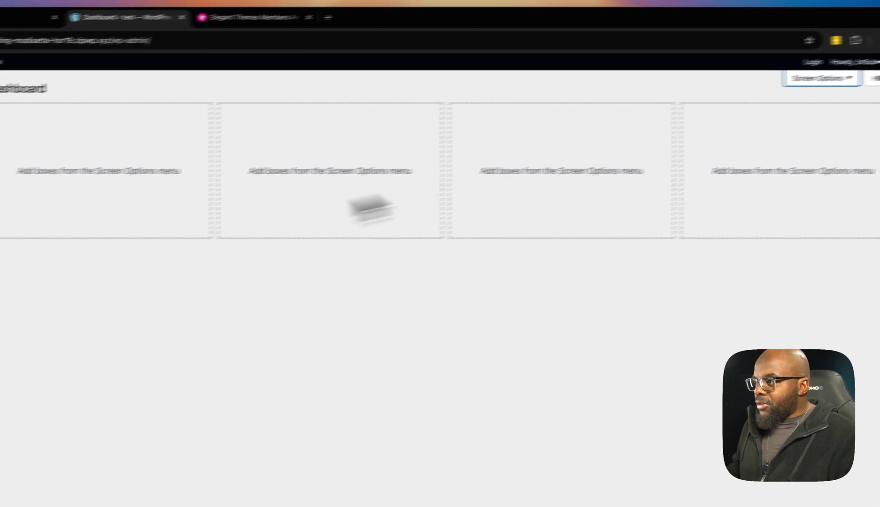
# Step: Move the Sample Page to the trash and delete it permanently
pyautogui.moveTo(49, 176)
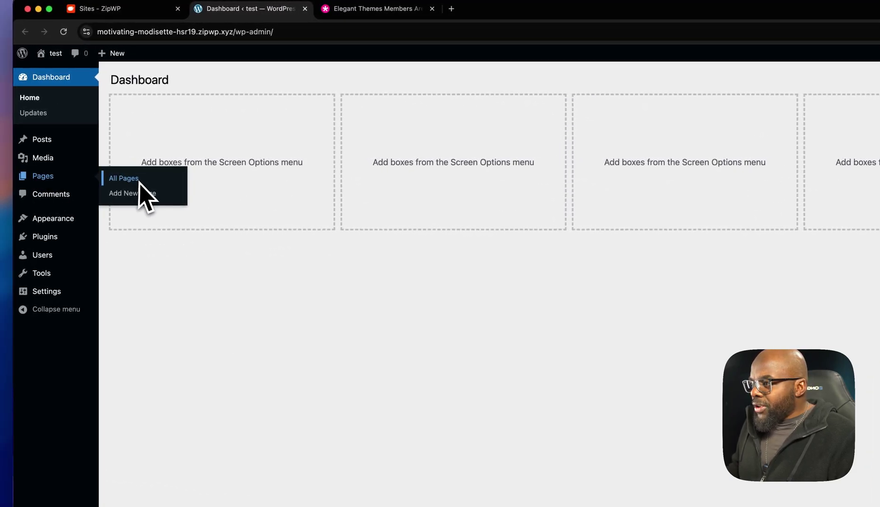
pyautogui.click(140, 182)
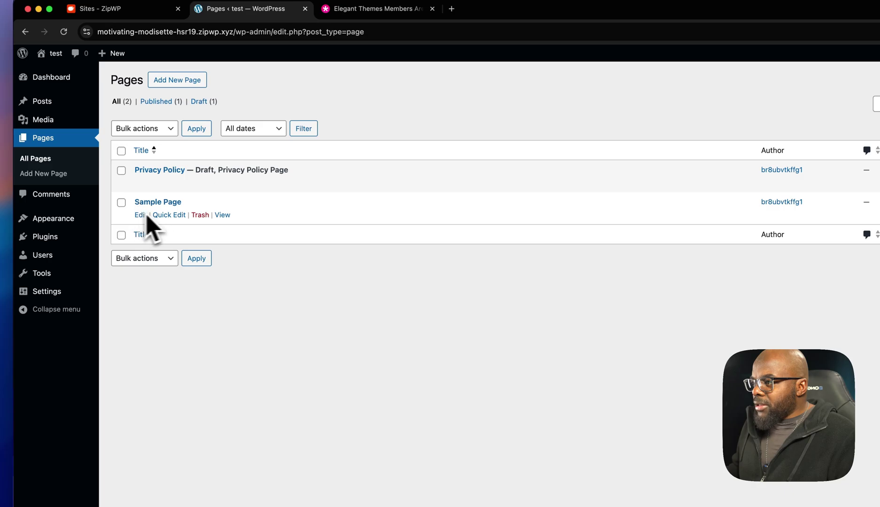
pyautogui.click(200, 215)
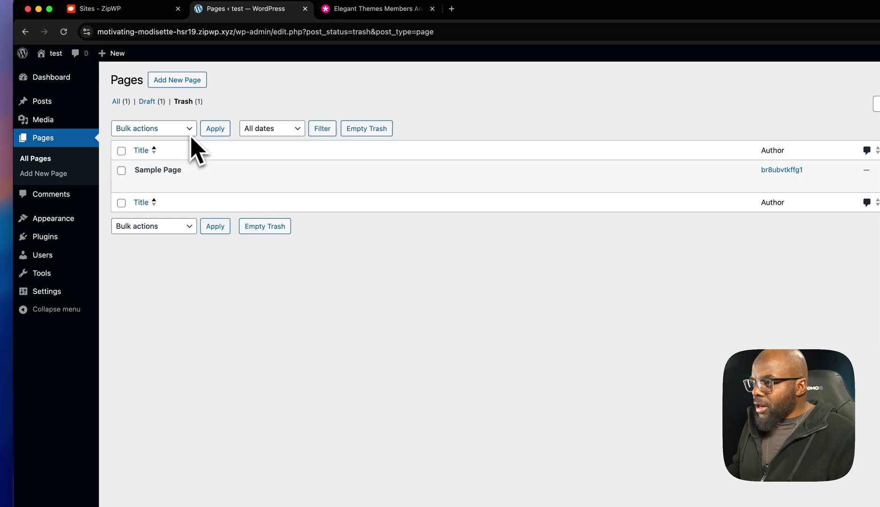
pyautogui.click(123, 172)
pyautogui.click(187, 184)
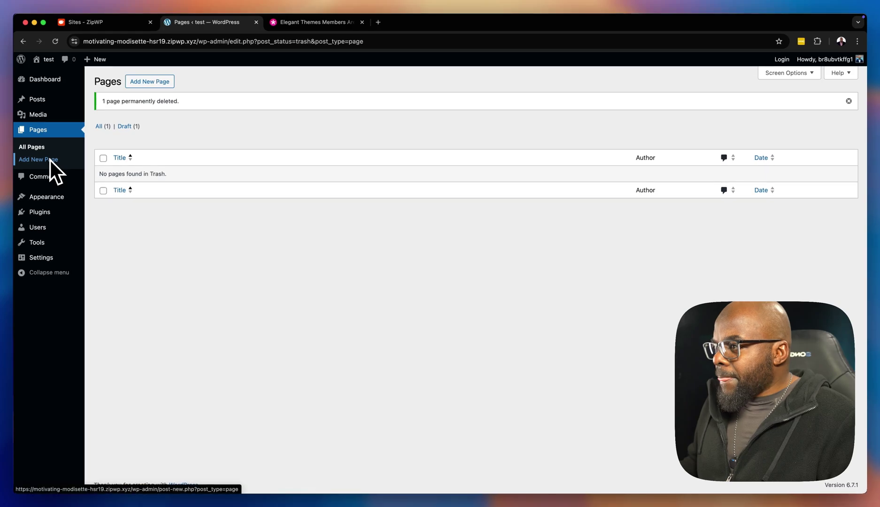
# Step: Move the "Hello world!" post to the trash and delete it permanently
pyautogui.moveTo(52, 102)
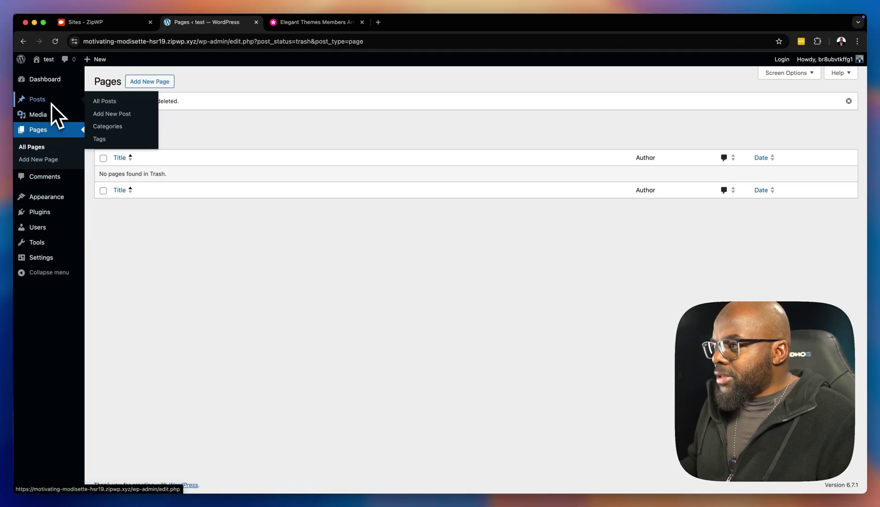
pyautogui.click(112, 103)
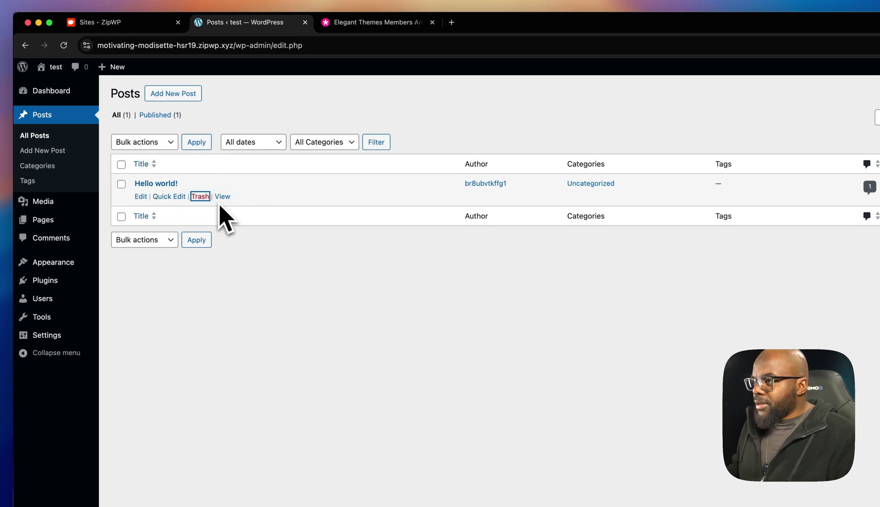
pyautogui.click(203, 199)
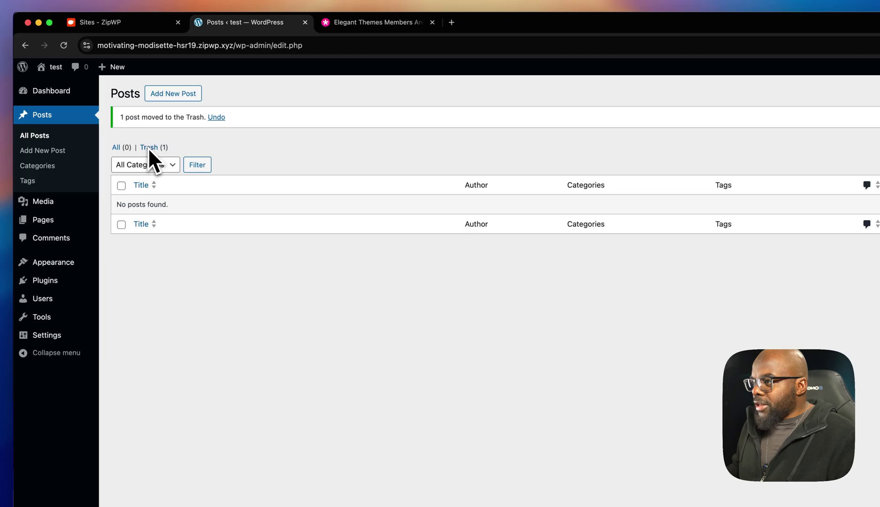
pyautogui.click(149, 147)
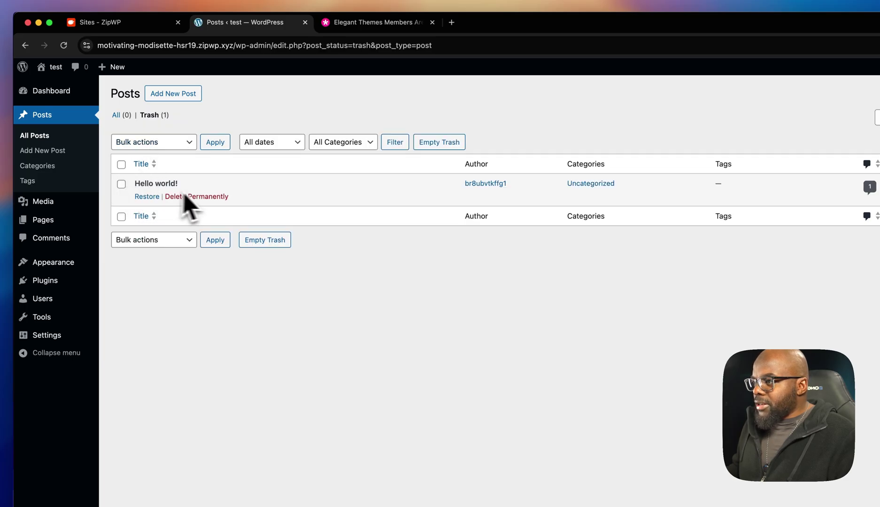
pyautogui.click(198, 196)
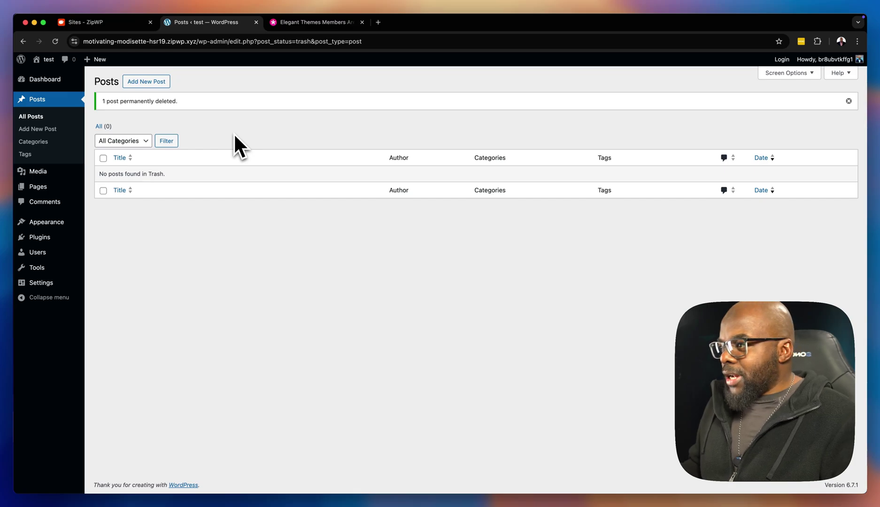
# Step: Search the plugin directory for "fluentforms", then install and activate the FluentCRM plugin
pyautogui.moveTo(76, 239)
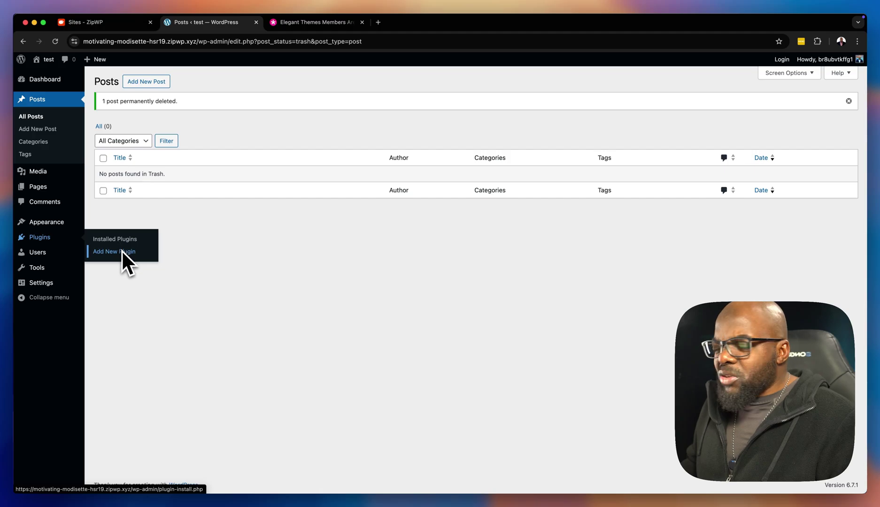
pyautogui.click(121, 251)
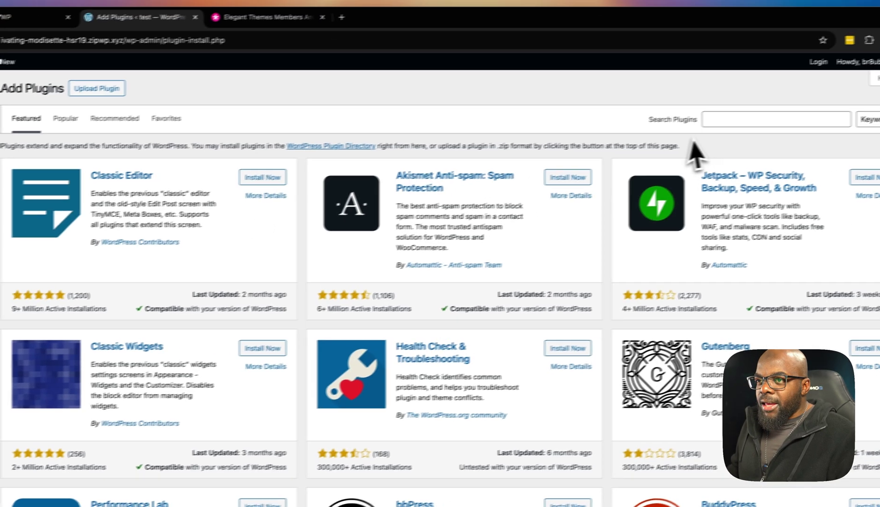
pyautogui.click(811, 108)
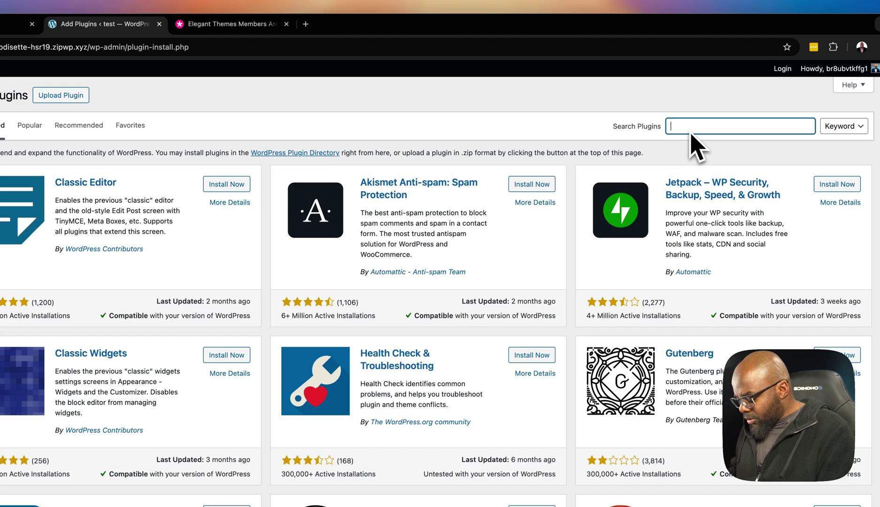
pyautogui.write('fl')
pyautogui.write('uentfor')
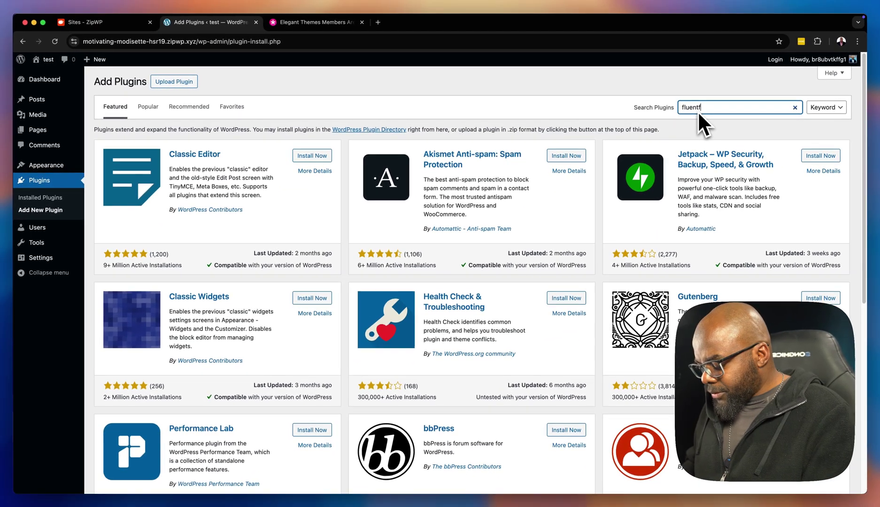
pyautogui.write('ms')
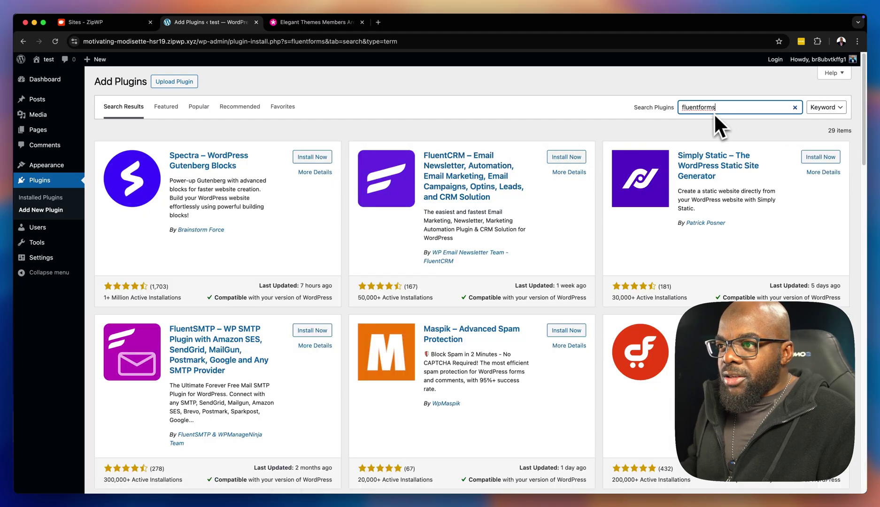
pyautogui.click(565, 157)
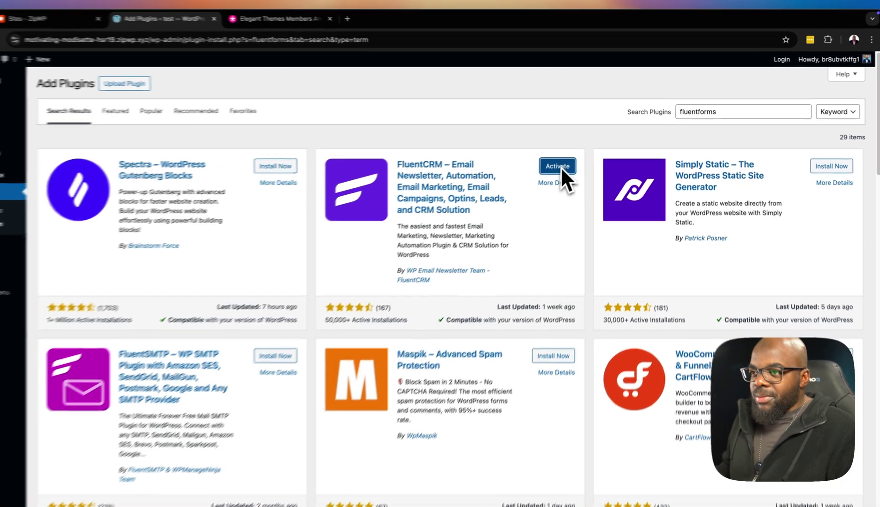
pyautogui.click(560, 166)
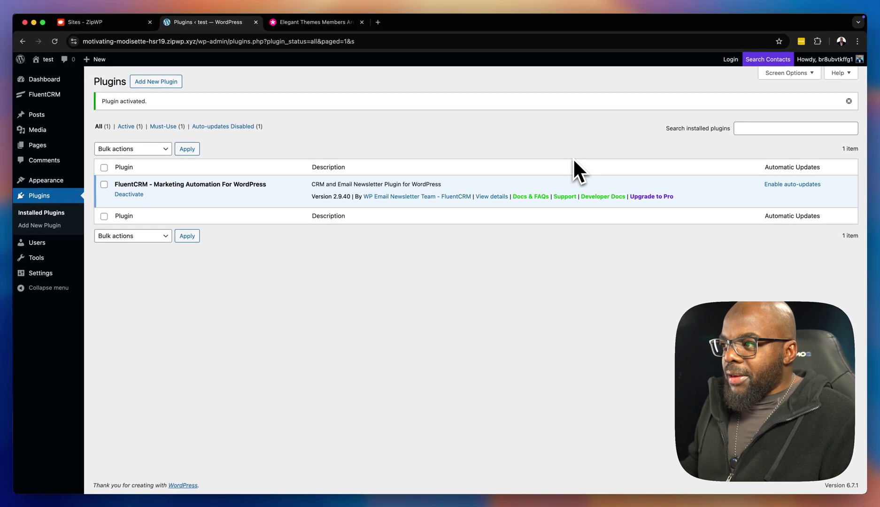
# Step: Open the site's installed themes and view the details of the Twenty Twenty-Four theme
pyautogui.moveTo(52, 98)
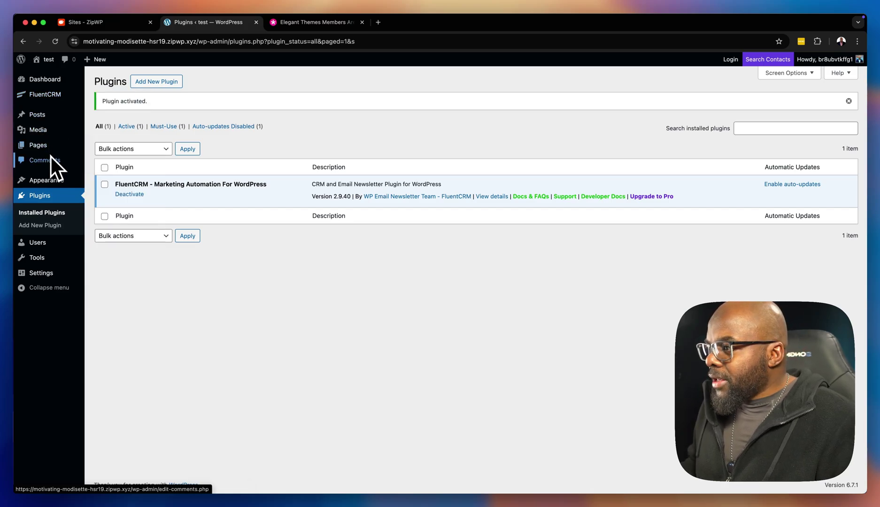
pyautogui.click(99, 181)
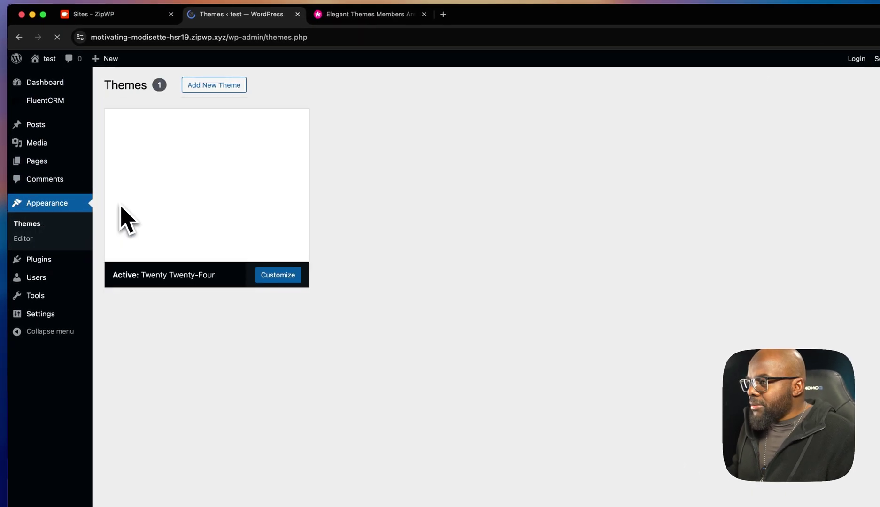
pyautogui.click(123, 210)
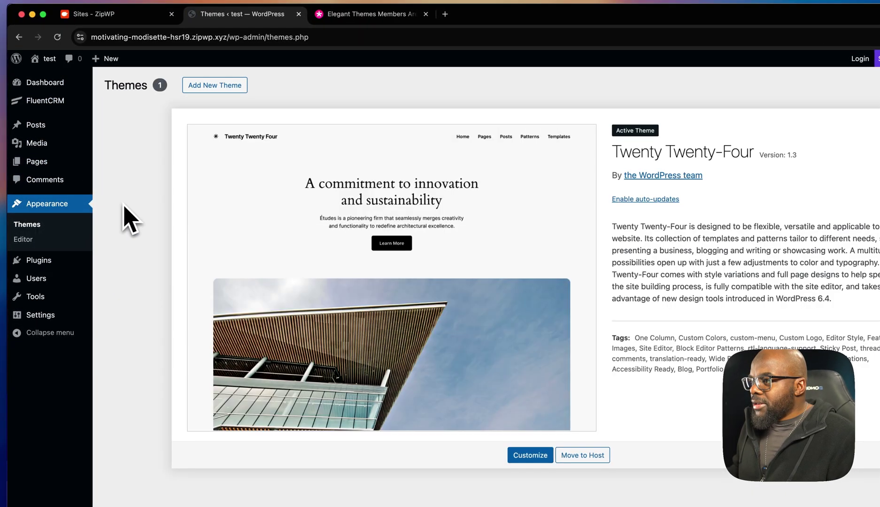
# Step: Switch to the Elegant Themes members area and download the Divi theme
pyautogui.click(380, 17)
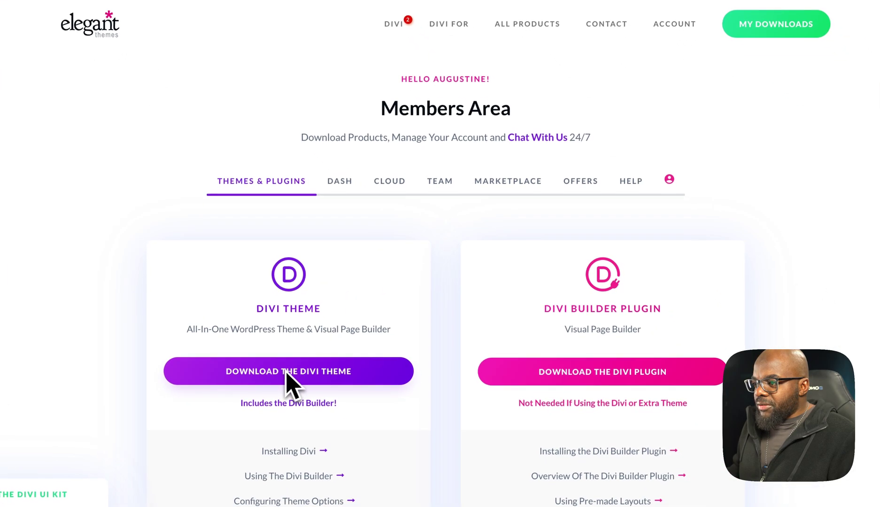
pyautogui.click(284, 372)
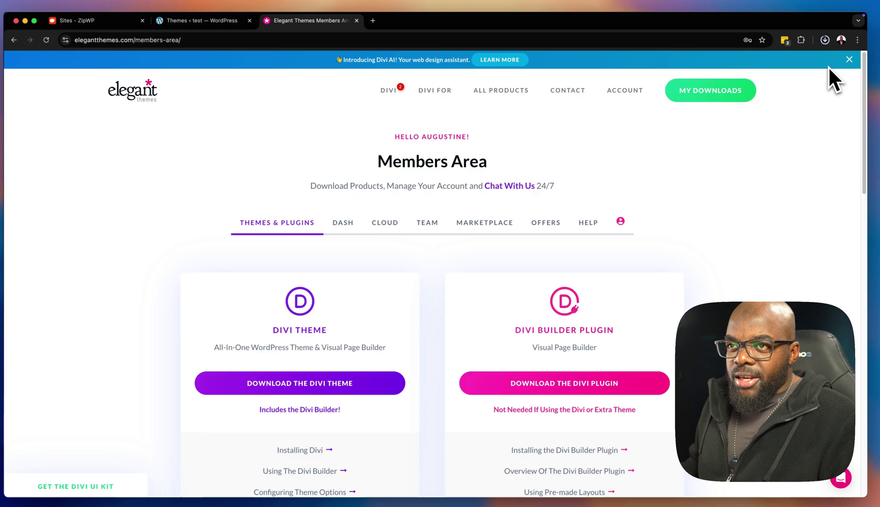
# Step: Switch to the WordPress test site, upload Divi.zip as a new theme, then install and activate it
pyautogui.click(824, 40)
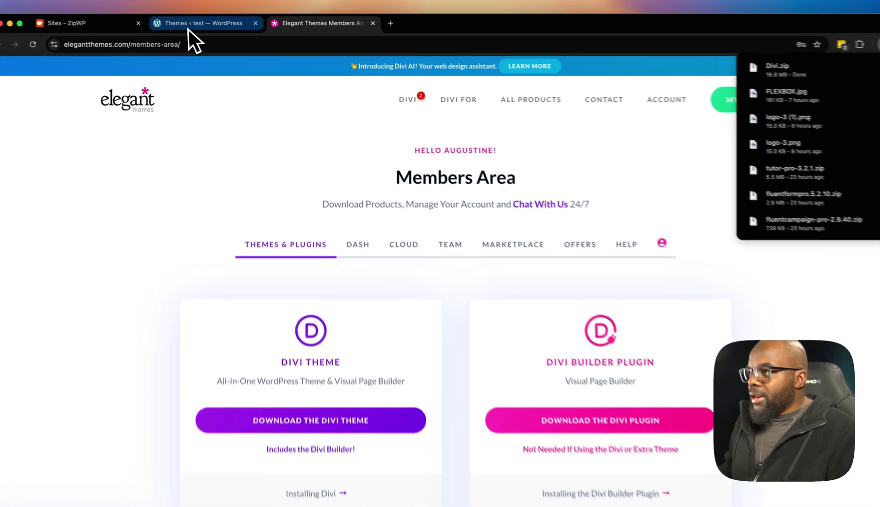
pyautogui.click(197, 23)
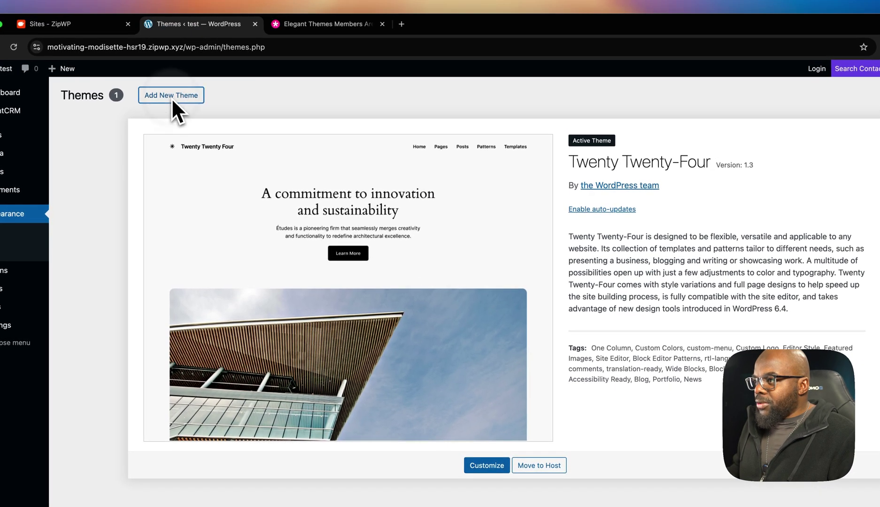
pyautogui.click(171, 98)
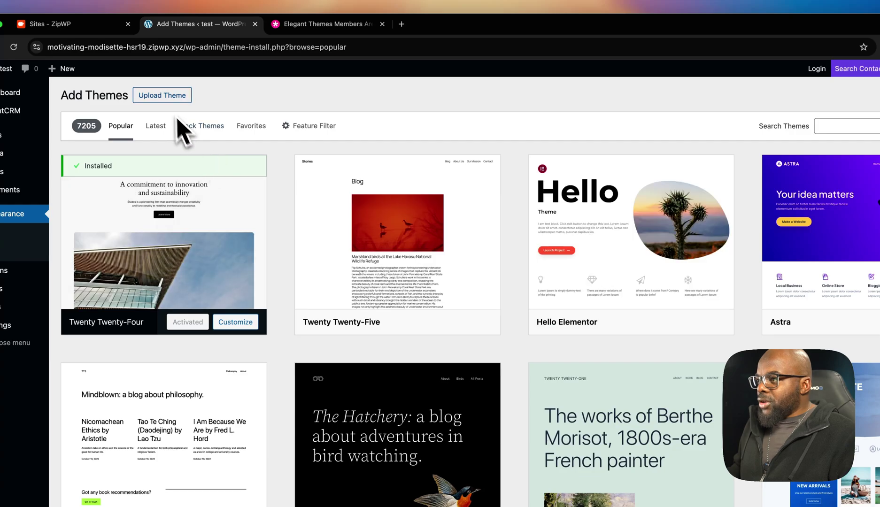
pyautogui.click(165, 99)
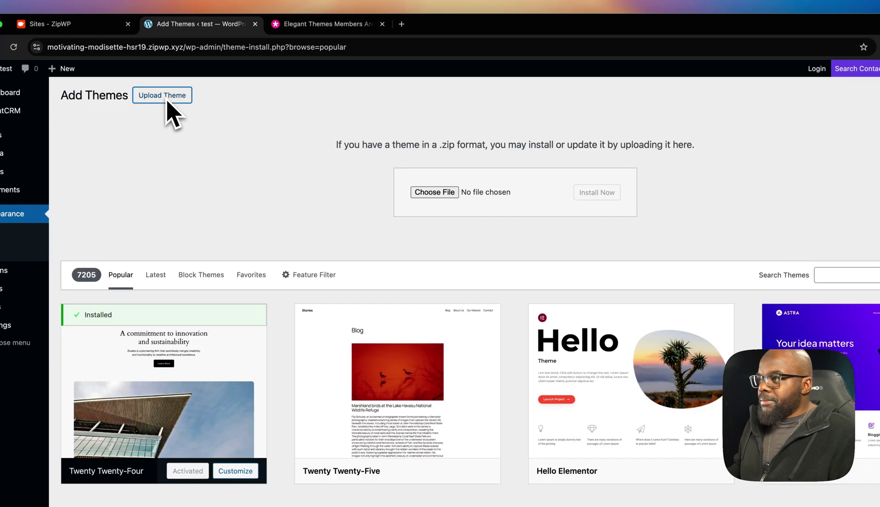
pyautogui.click(425, 192)
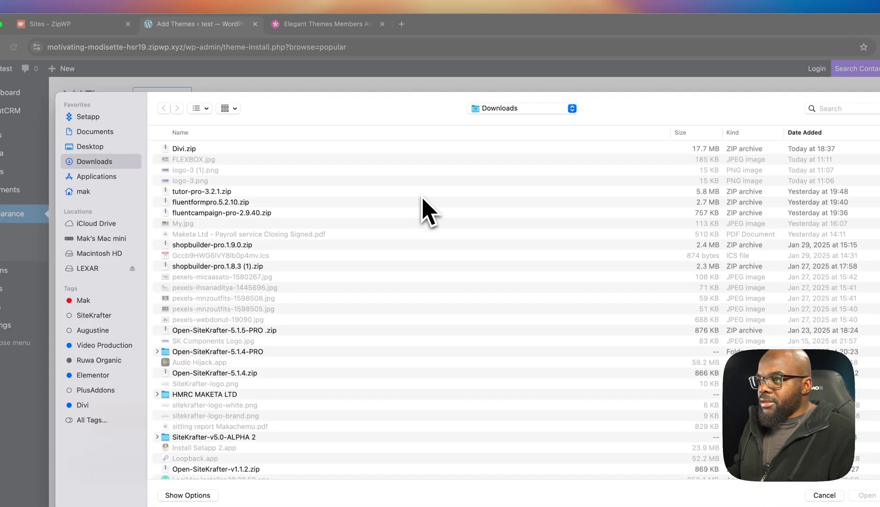
pyautogui.doubleClick(245, 149)
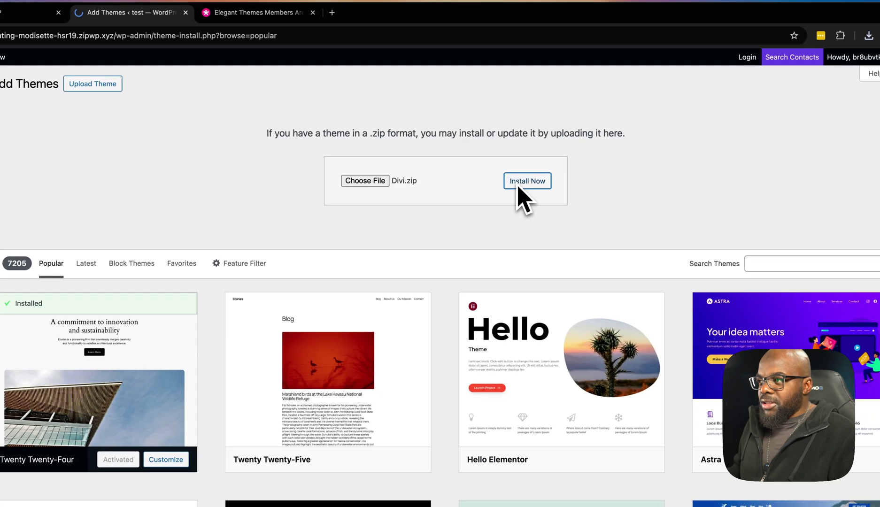
pyautogui.click(589, 193)
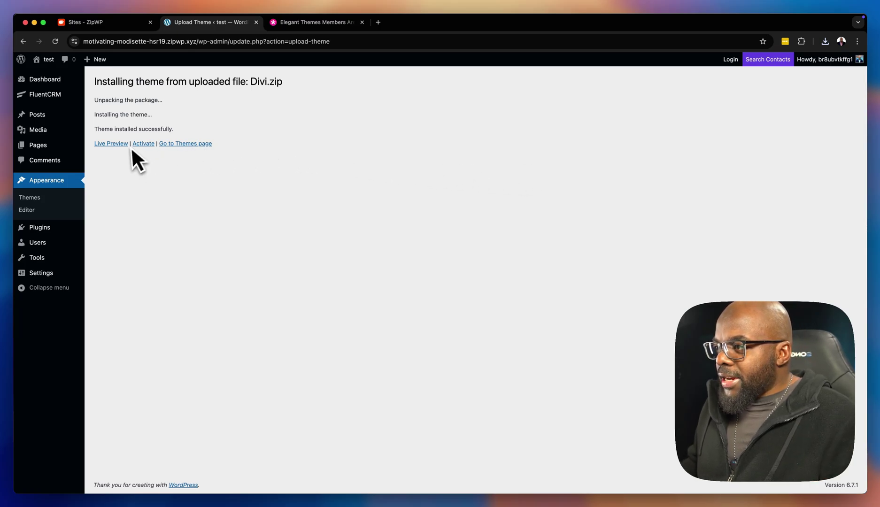
pyautogui.click(144, 143)
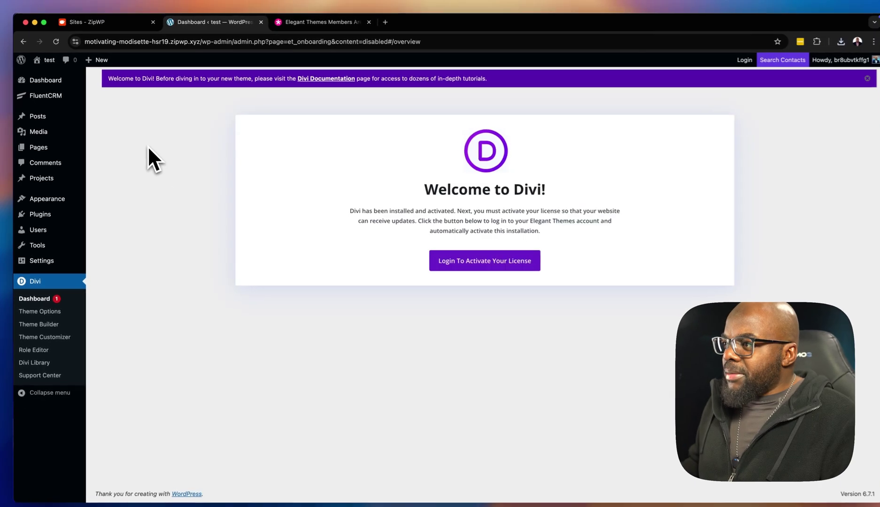
# Step: Add a new page titled "Home" and open it in the Divi Builder
pyautogui.moveTo(48, 145)
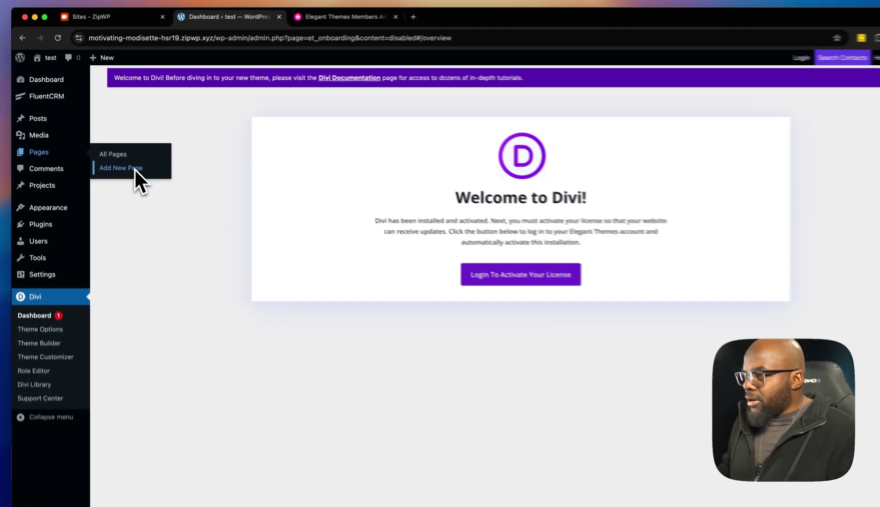
pyautogui.click(131, 159)
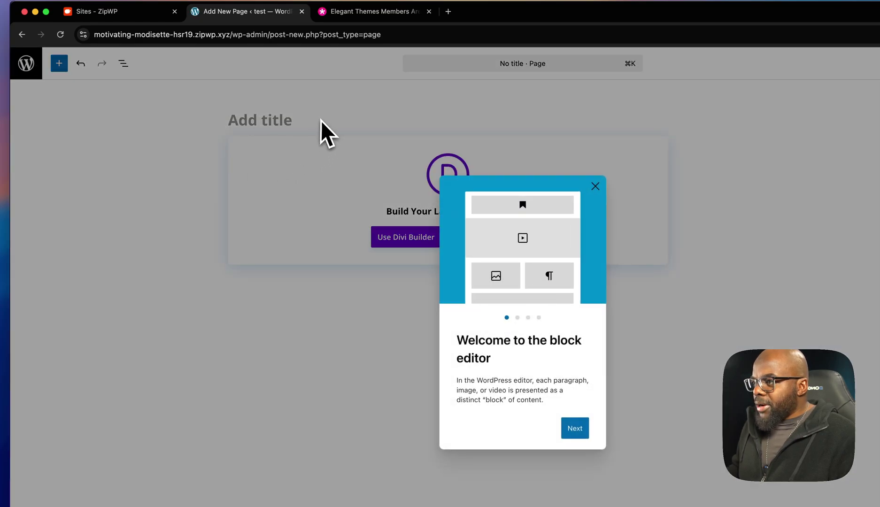
pyautogui.click(317, 126)
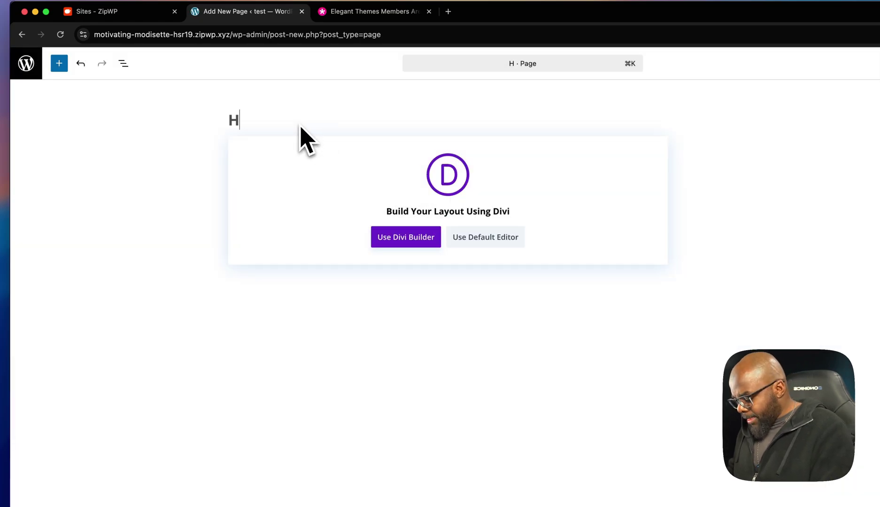
pyautogui.click(406, 238)
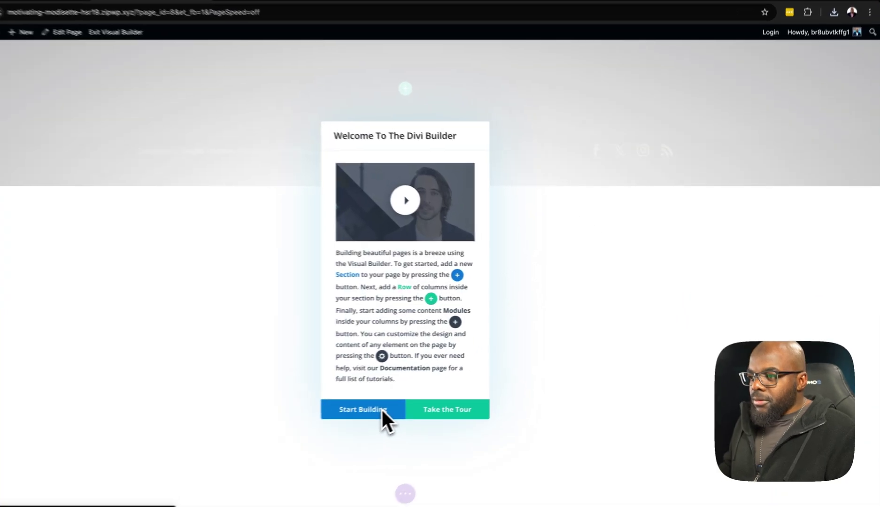
# Step: Dismiss the Divi Builder welcome, choose to build the page from scratch and close the row insertion dialog
pyautogui.click(416, 400)
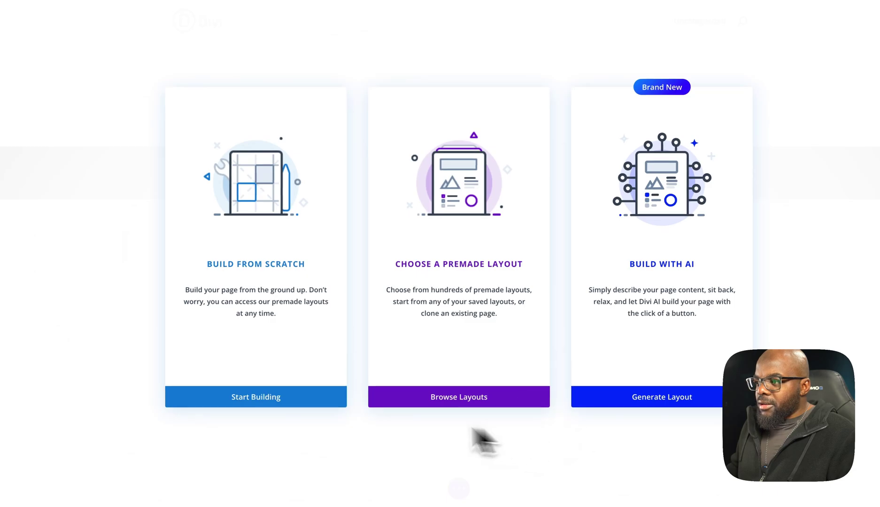
pyautogui.click(269, 403)
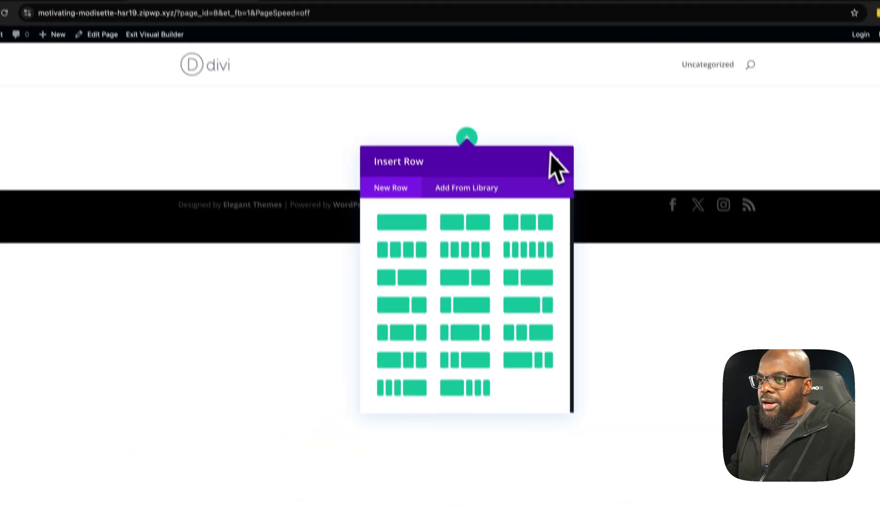
pyautogui.click(548, 118)
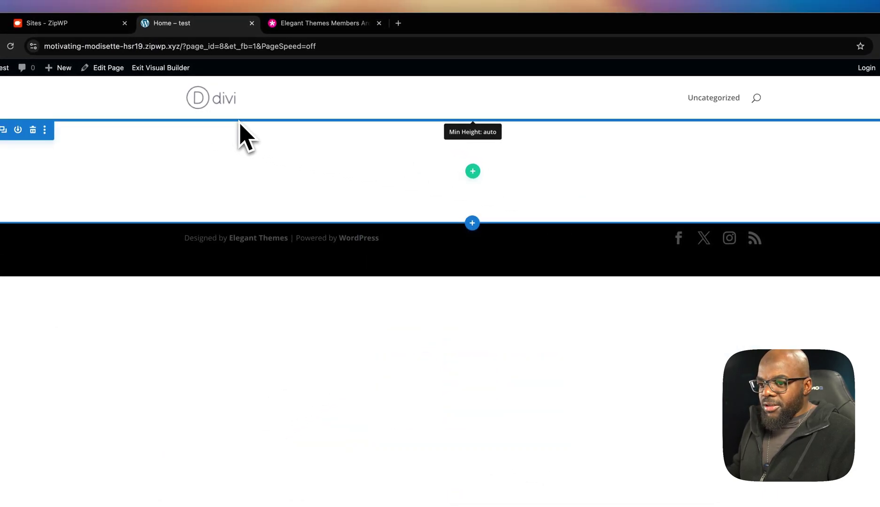
# Step: Leave the builder for the WordPress dashboard and check the site's front page
pyautogui.moveTo(4, 71)
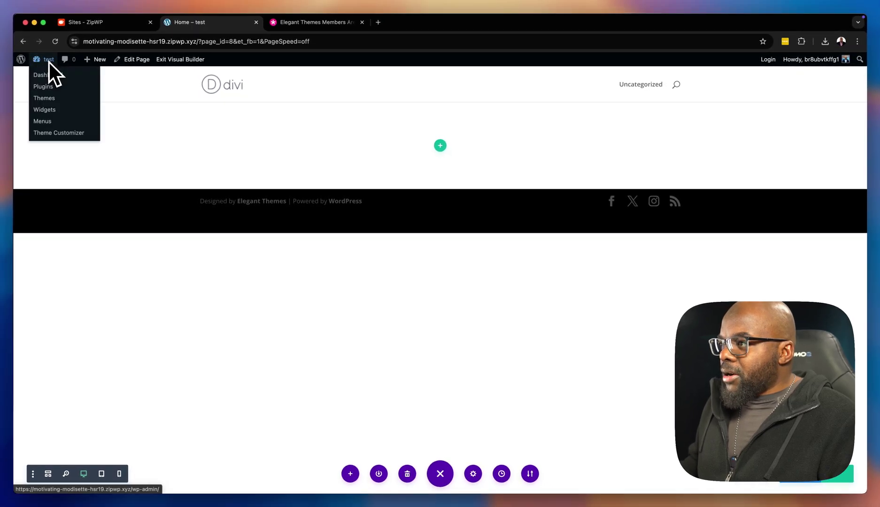
pyautogui.click(45, 76)
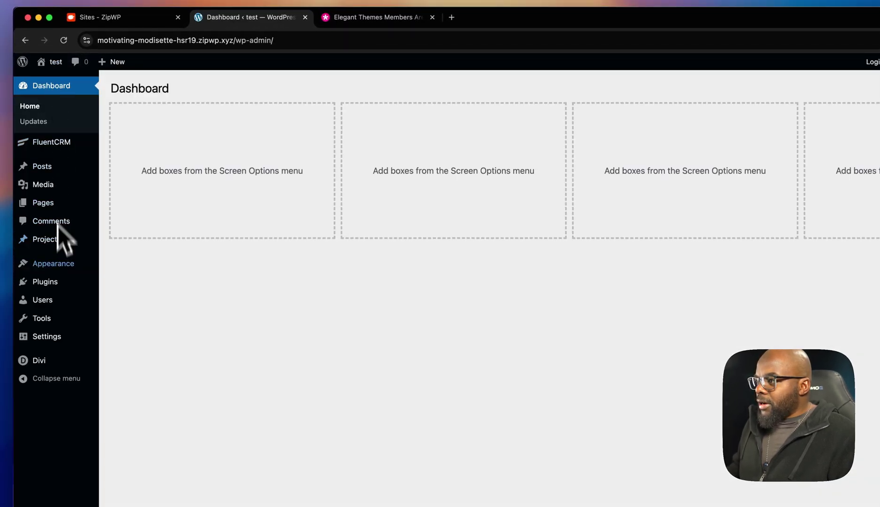
pyautogui.moveTo(57, 281)
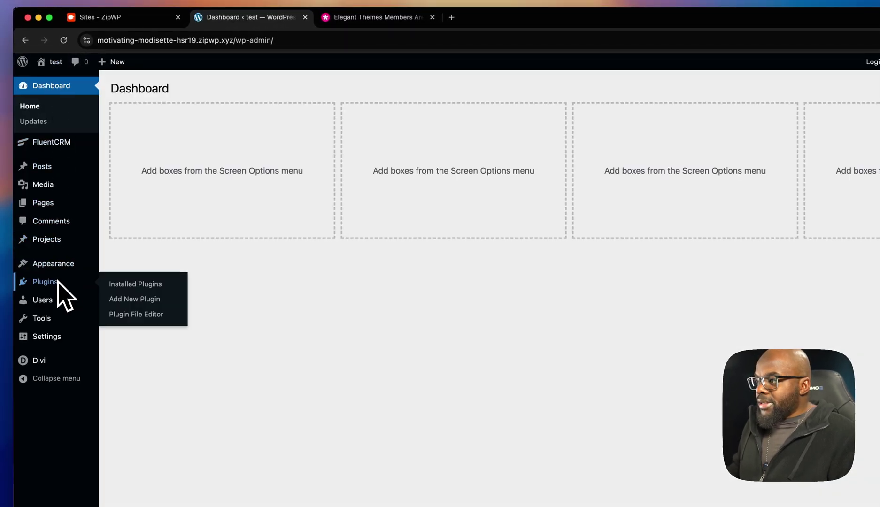
pyautogui.click(55, 80)
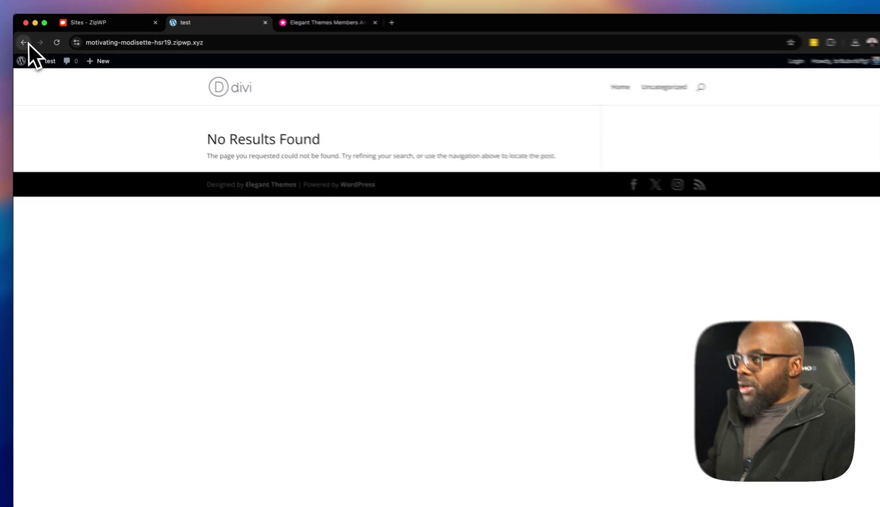
pyautogui.click(24, 42)
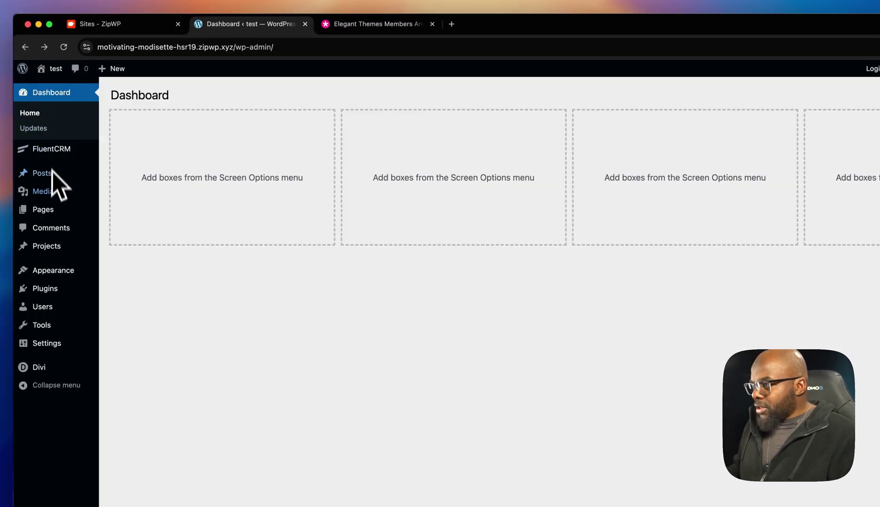
# Step: Open the site's Reading settings containing the homepage display options
pyautogui.moveTo(52, 301)
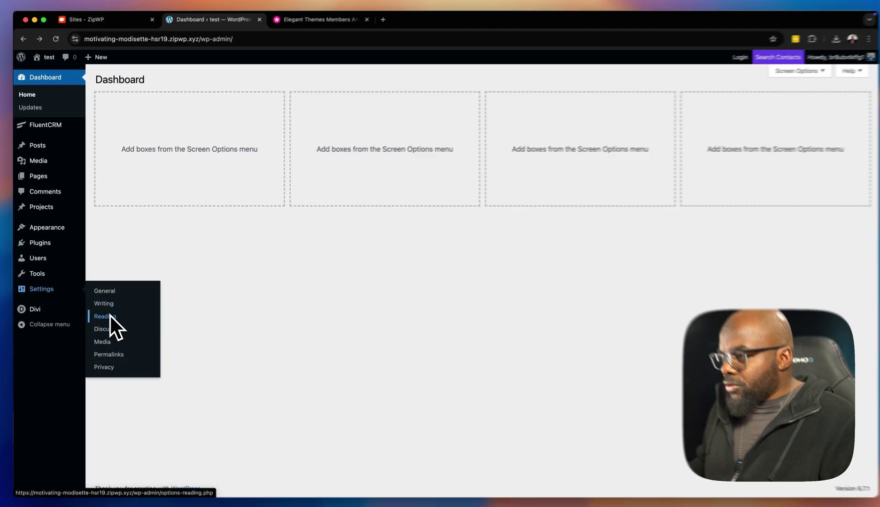
pyautogui.click(108, 314)
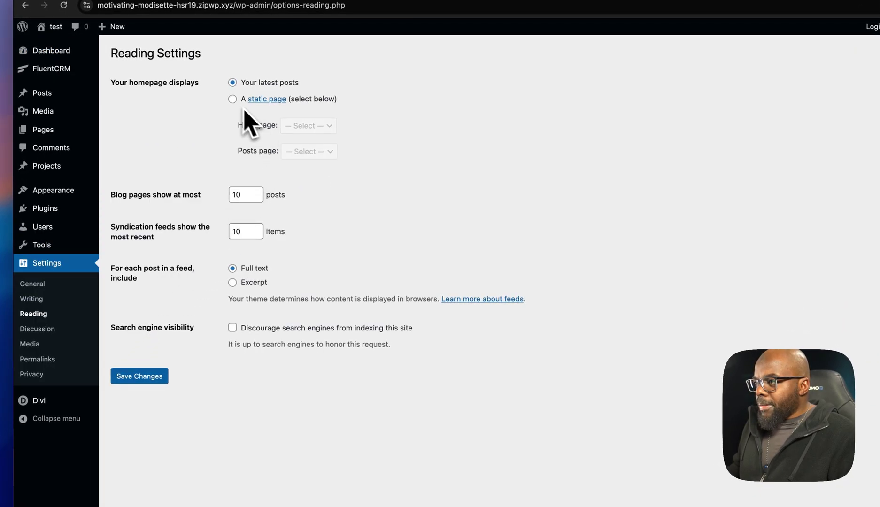
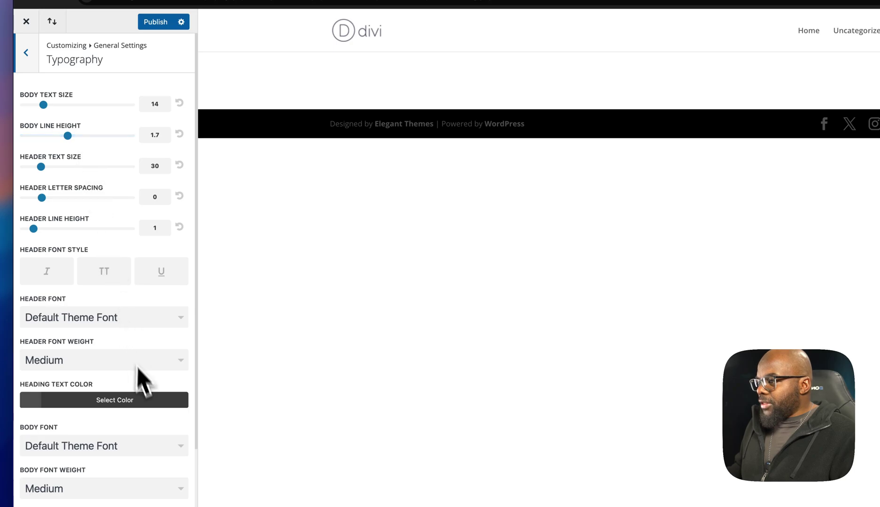
# Step: Set the header font to Inter and the header font weight to Bold in the theme's typography settings
pyautogui.scroll(-3, 141, 385)
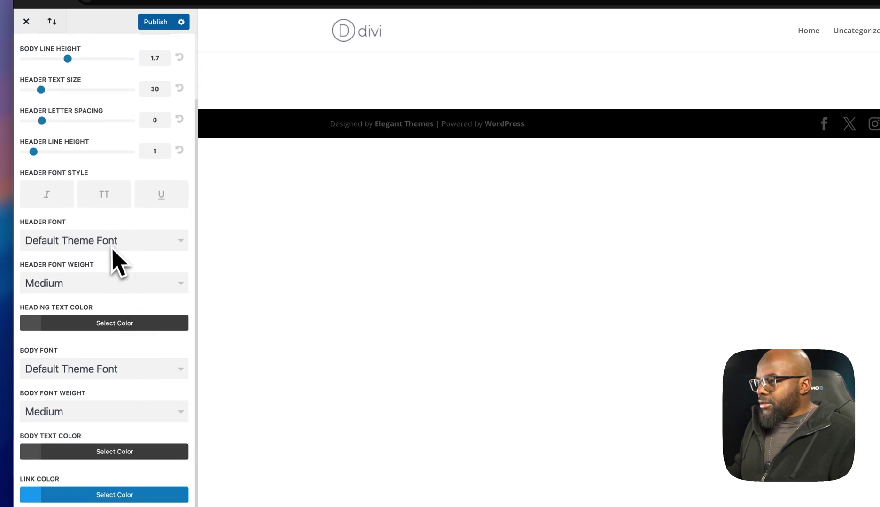
pyautogui.click(112, 241)
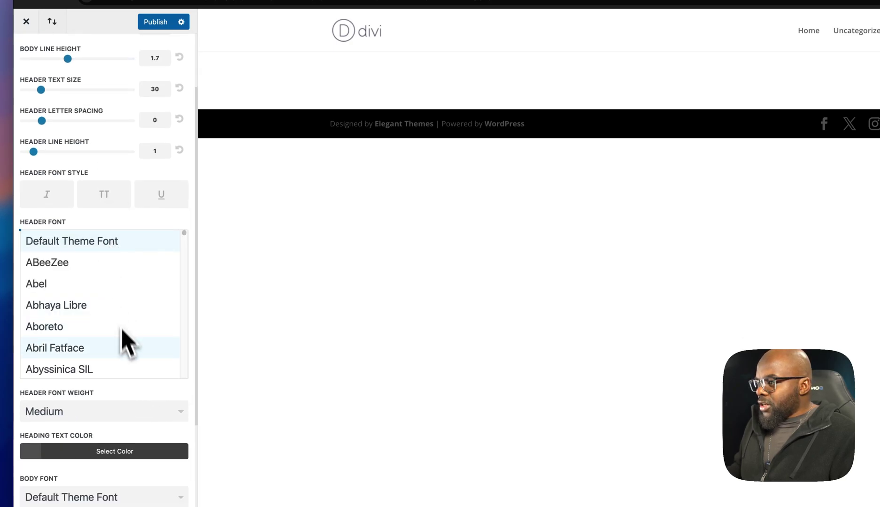
pyautogui.scroll(-5, 127, 350)
pyautogui.scroll(-10, 129, 345)
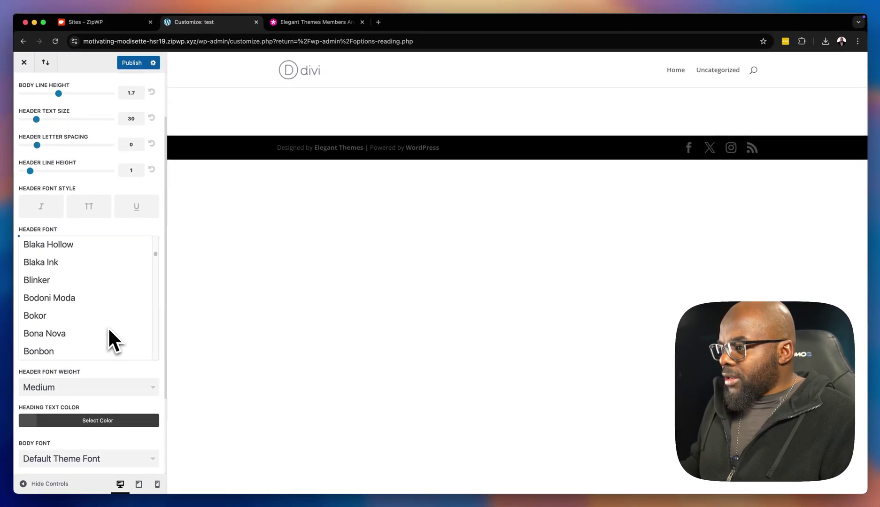
pyautogui.scroll(-20, 108, 341)
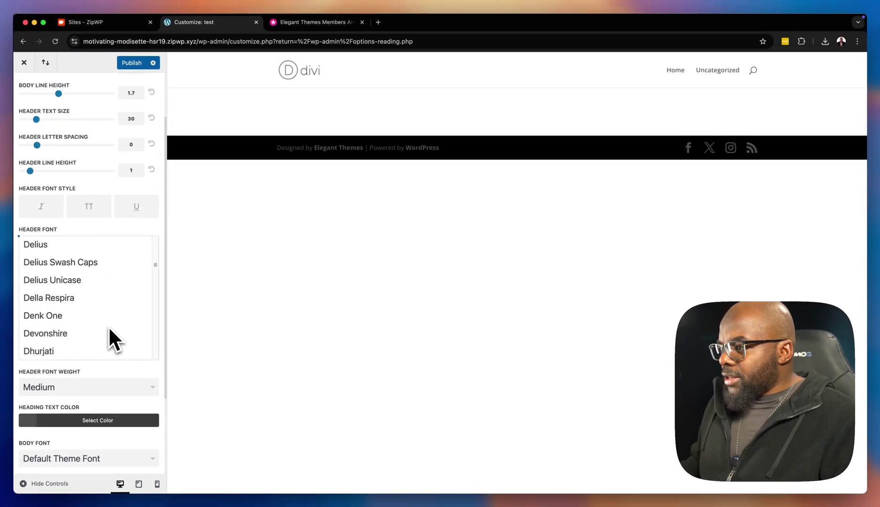
pyautogui.scroll(-20, 108, 326)
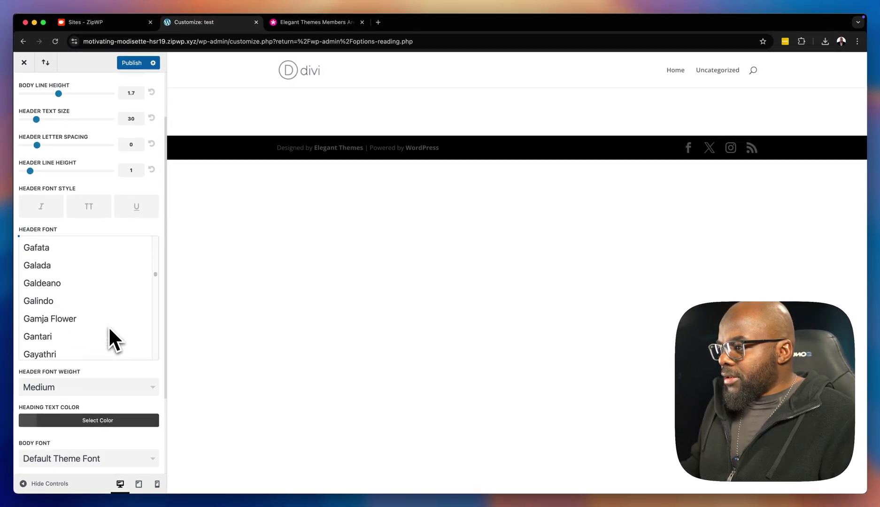
pyautogui.scroll(-20, 108, 325)
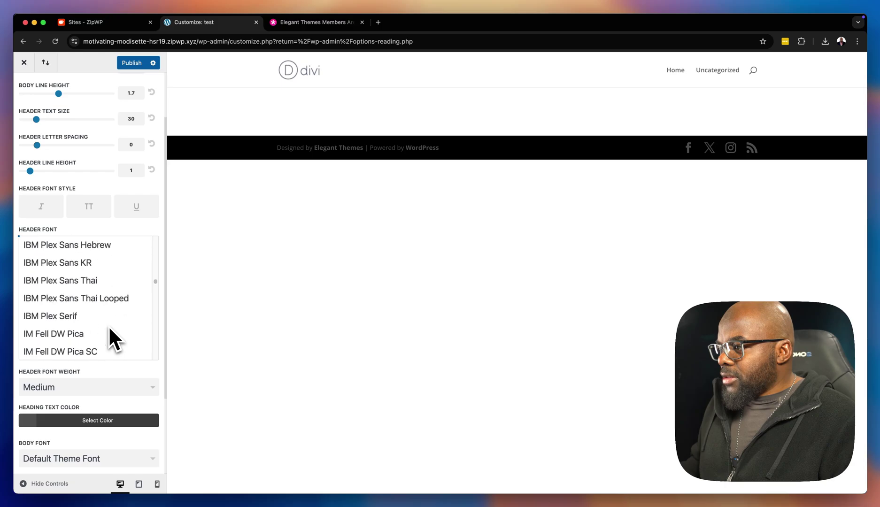
pyautogui.scroll(-5, 109, 326)
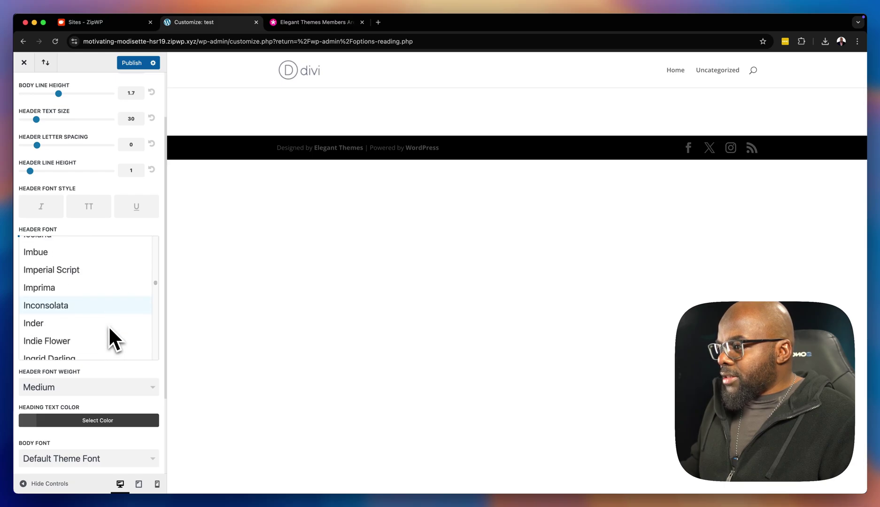
pyautogui.scroll(-5, 108, 325)
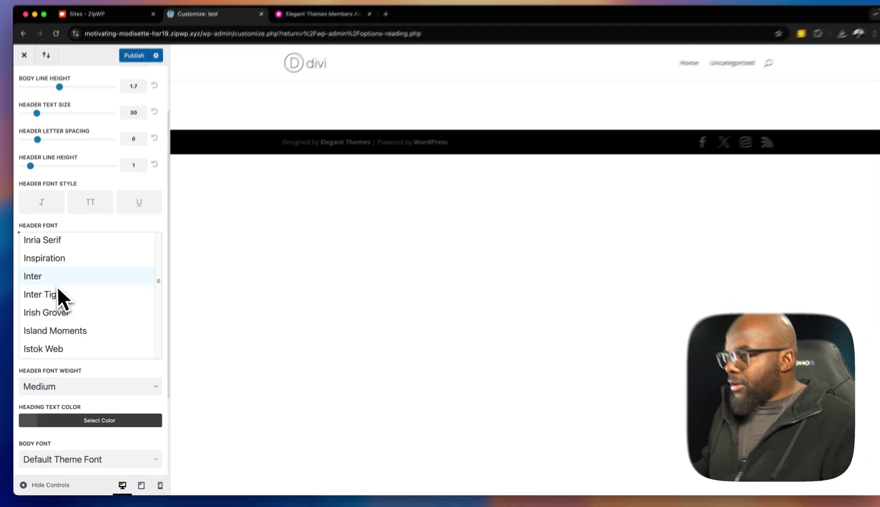
pyautogui.click(57, 284)
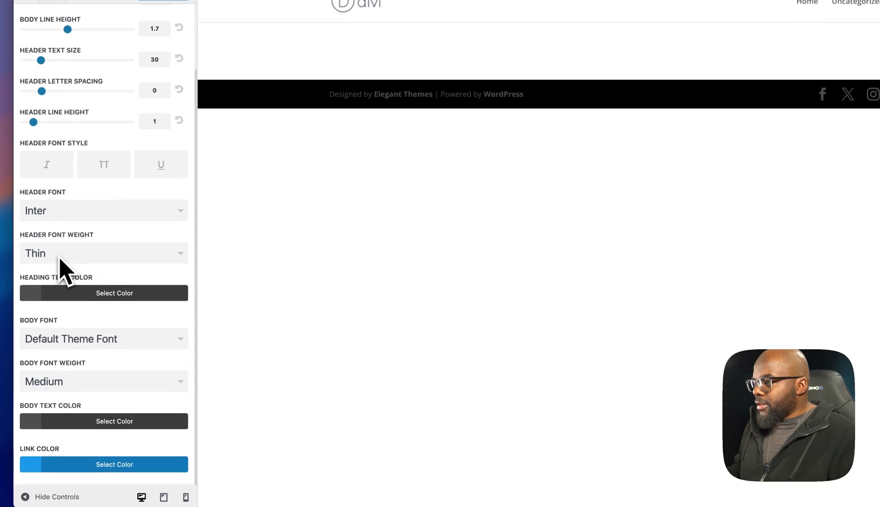
pyautogui.click(65, 259)
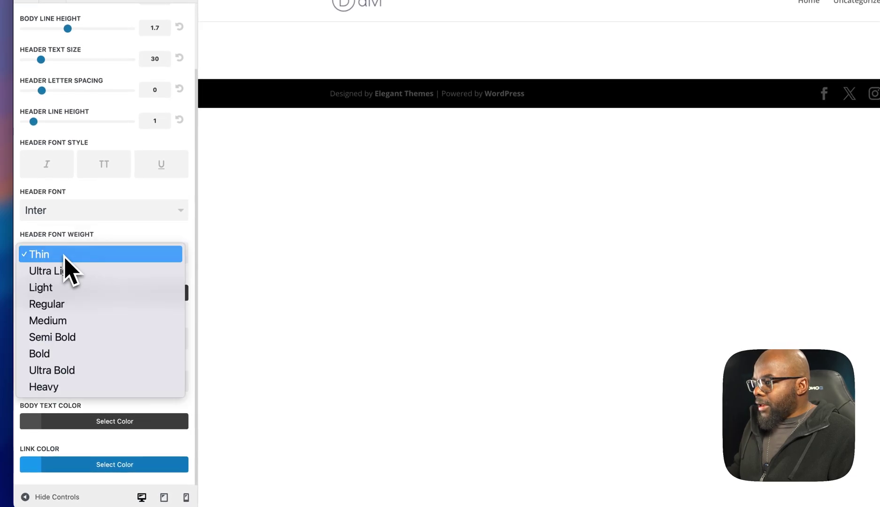
pyautogui.click(82, 353)
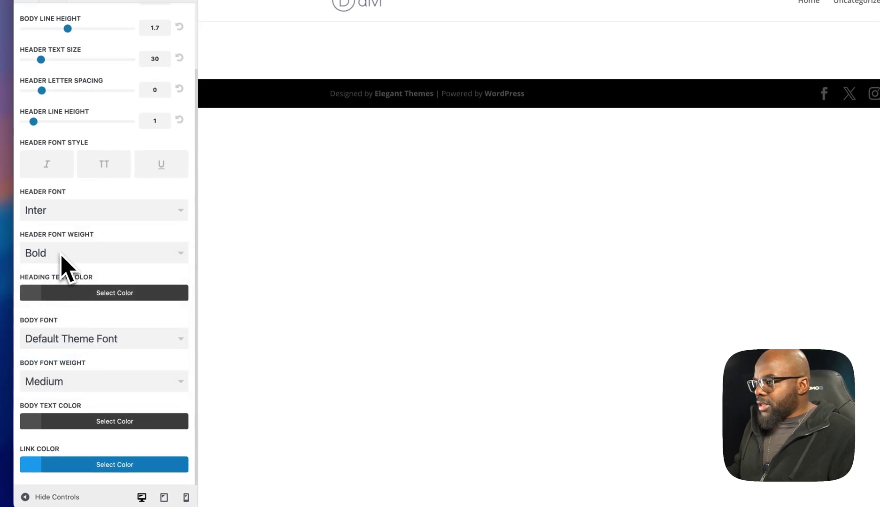
# Step: Set the body font to Inter in the theme's typography settings
pyautogui.click(72, 340)
pyautogui.scroll(-20, 93, 397)
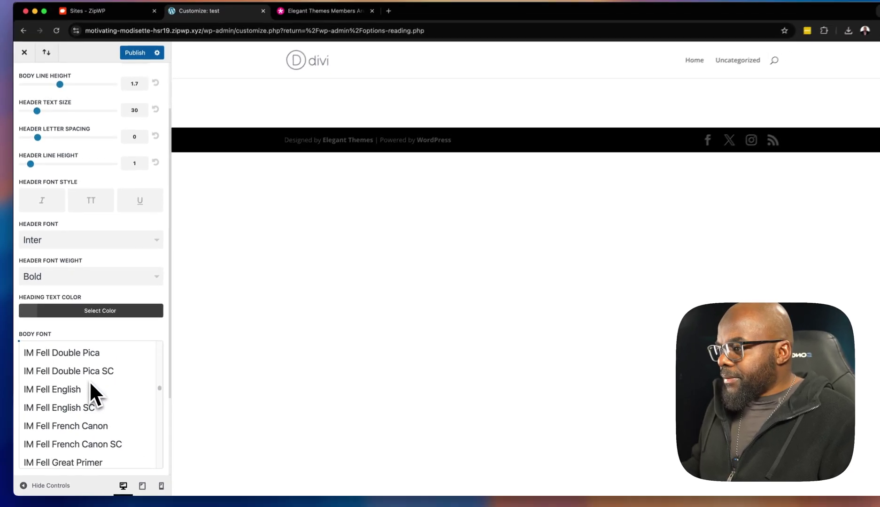
pyautogui.scroll(-8, 89, 381)
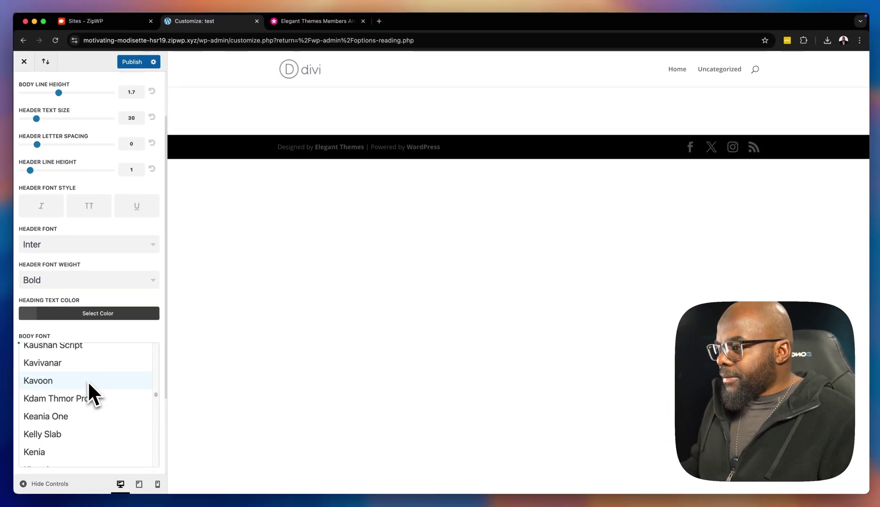
pyautogui.scroll(8, 88, 380)
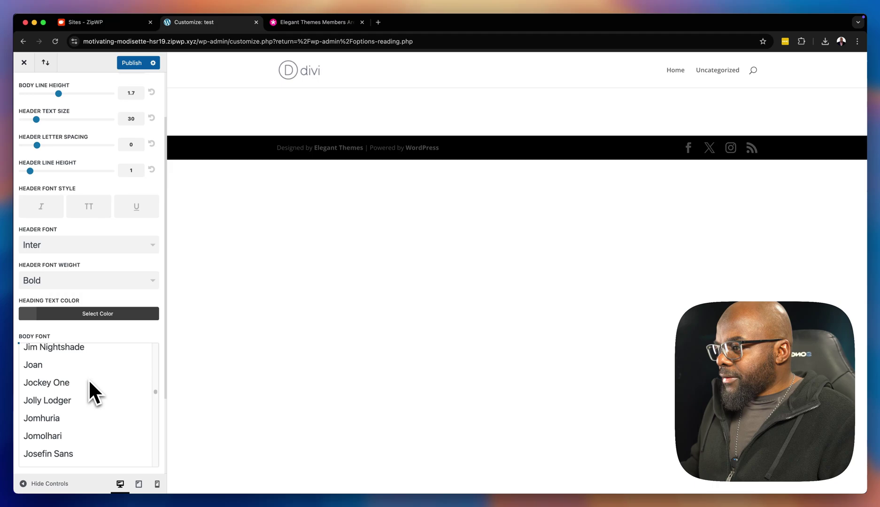
pyautogui.scroll(6, 90, 381)
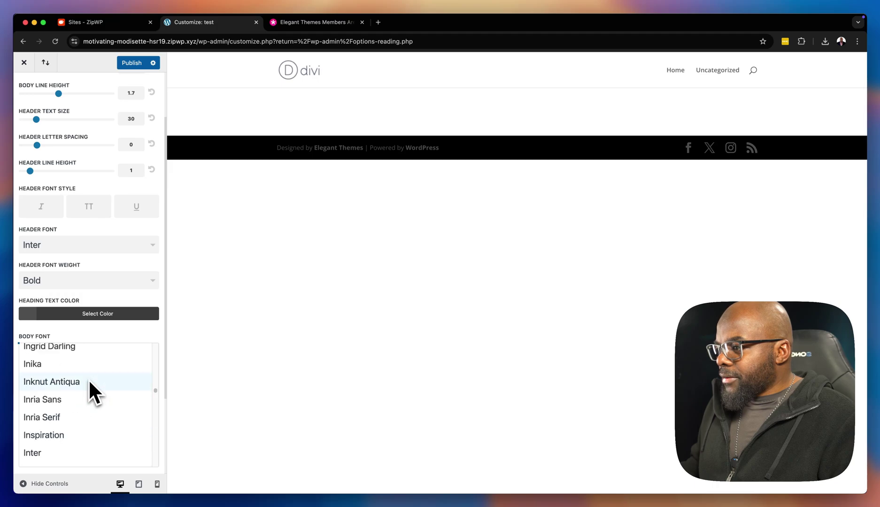
pyautogui.scroll(2, 89, 382)
pyautogui.scroll(-6, 88, 379)
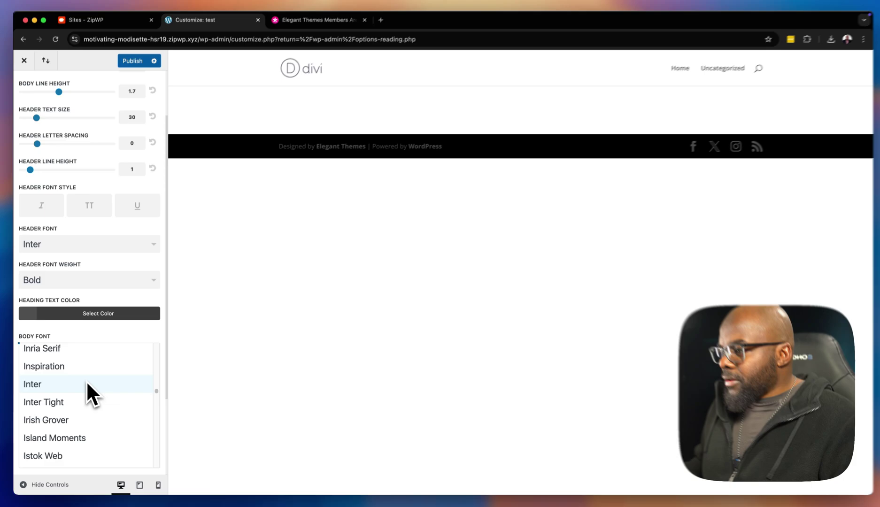
pyautogui.click(86, 384)
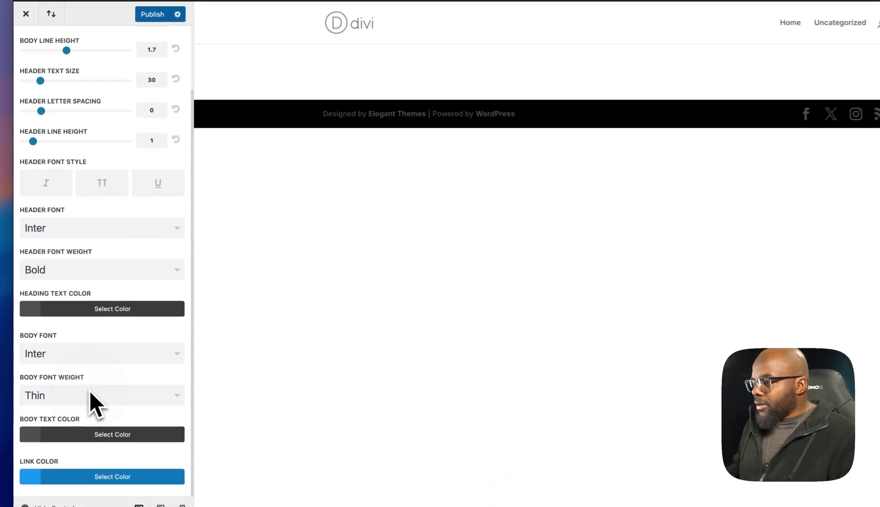
# Step: Set the body font weight to Regular and publish the typography changes
pyautogui.click(86, 389)
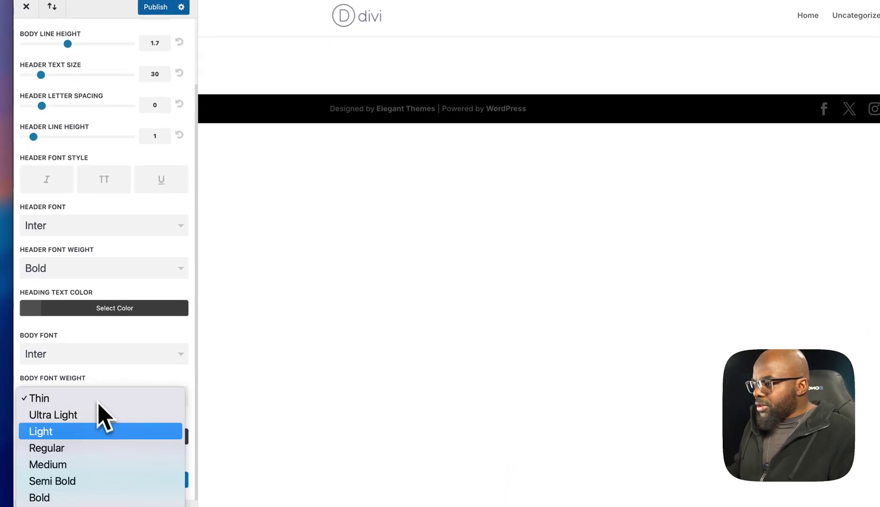
pyautogui.click(100, 450)
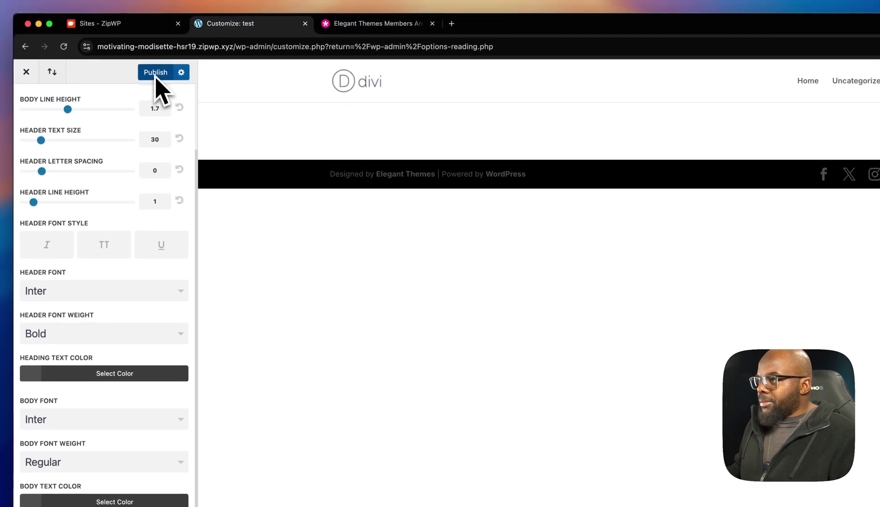
pyautogui.click(156, 73)
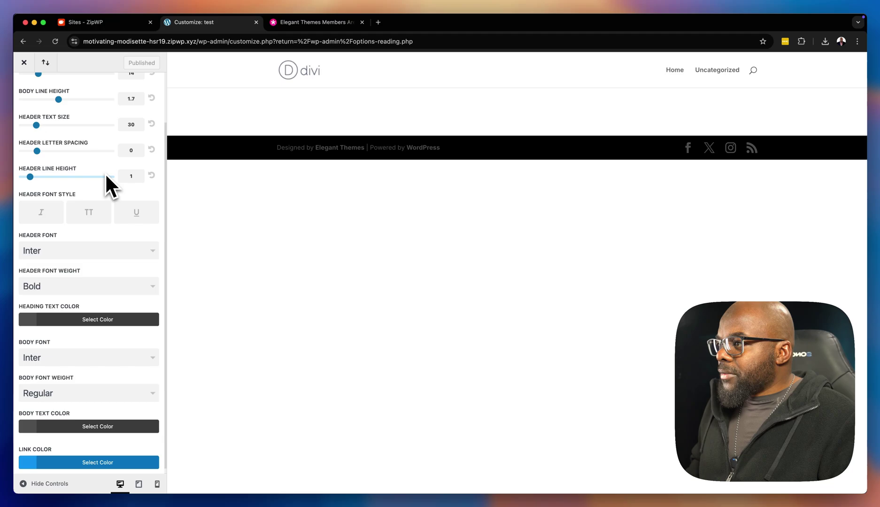
# Step: Set the body text size to 16 and publish the change
pyautogui.scroll(3, 105, 172)
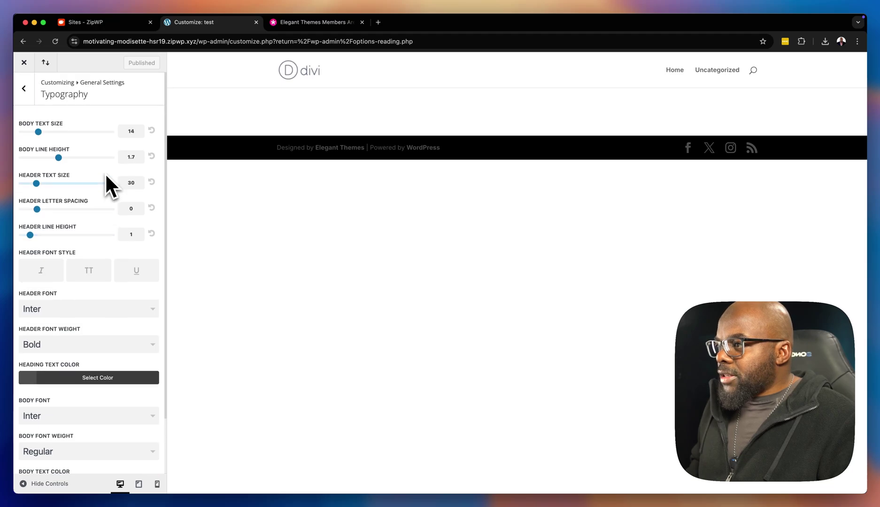
pyautogui.click(139, 133)
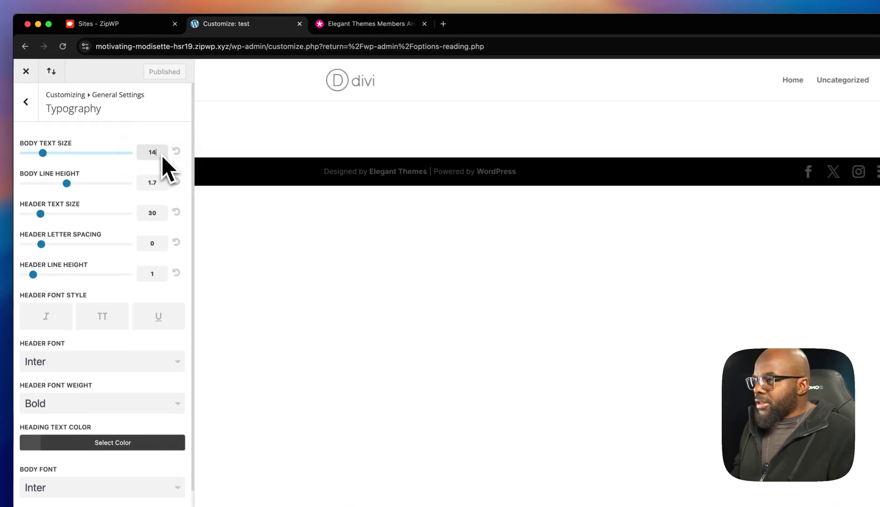
pyautogui.press('BackSpace')
pyautogui.write('6')
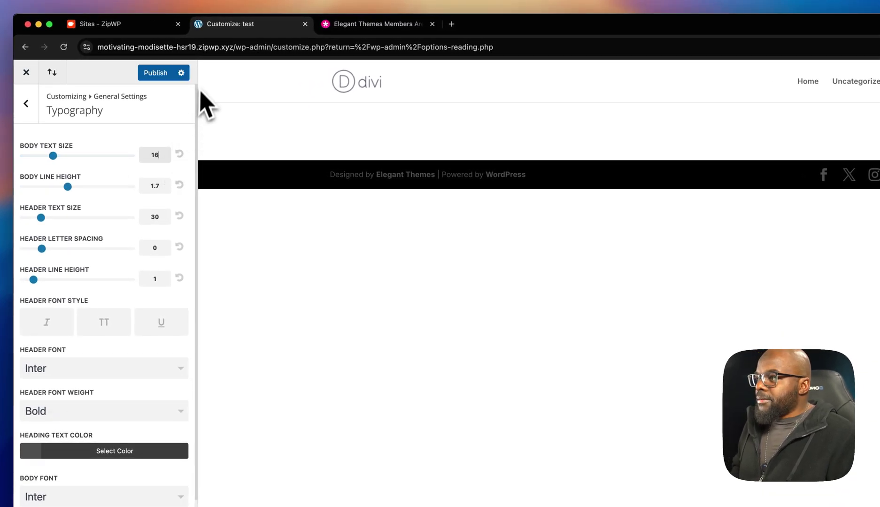
pyautogui.click(164, 73)
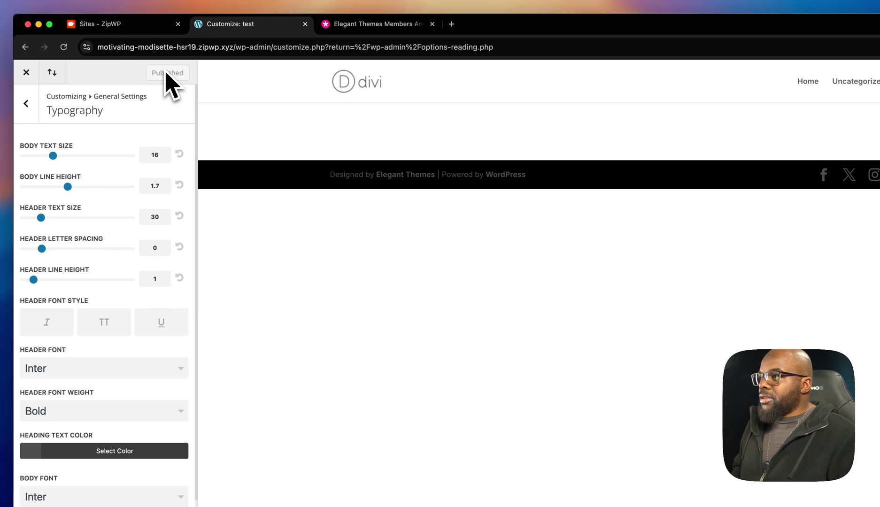
# Step: Leave the theme customizer, check the site's front page and return to the Reading settings
pyautogui.click(27, 103)
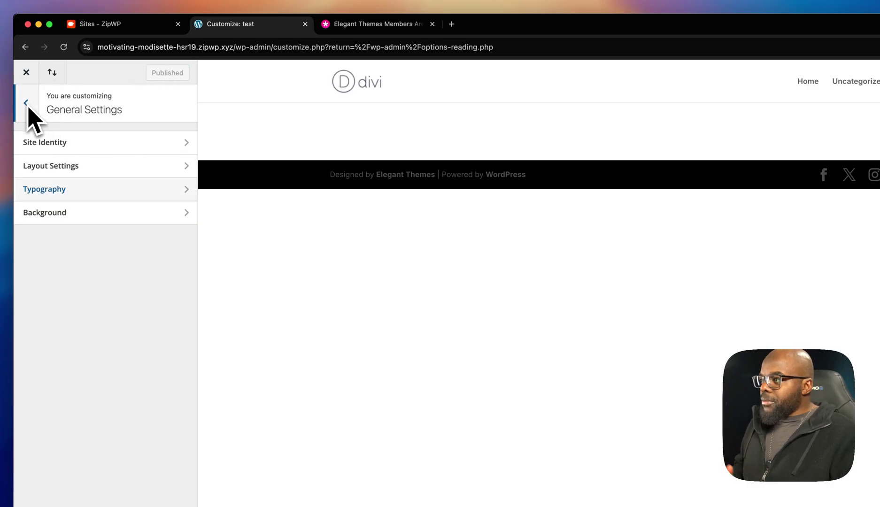
pyautogui.click(27, 76)
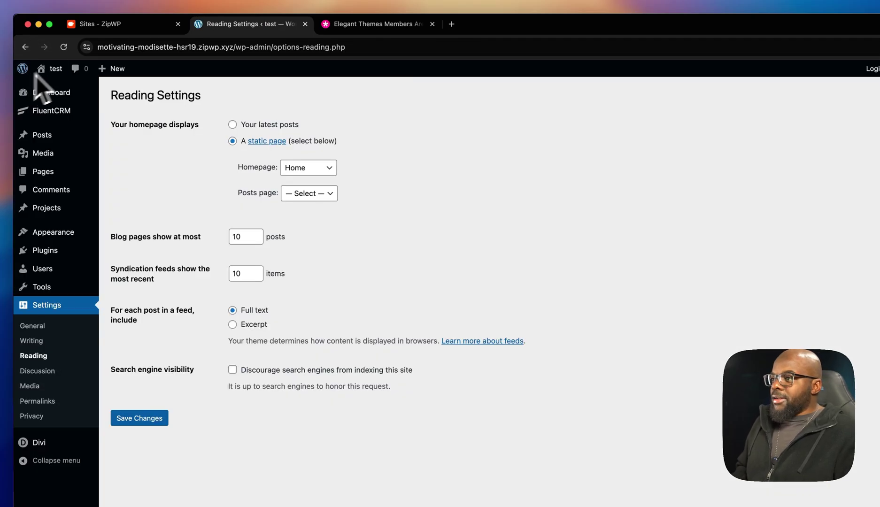
pyautogui.moveTo(64, 69)
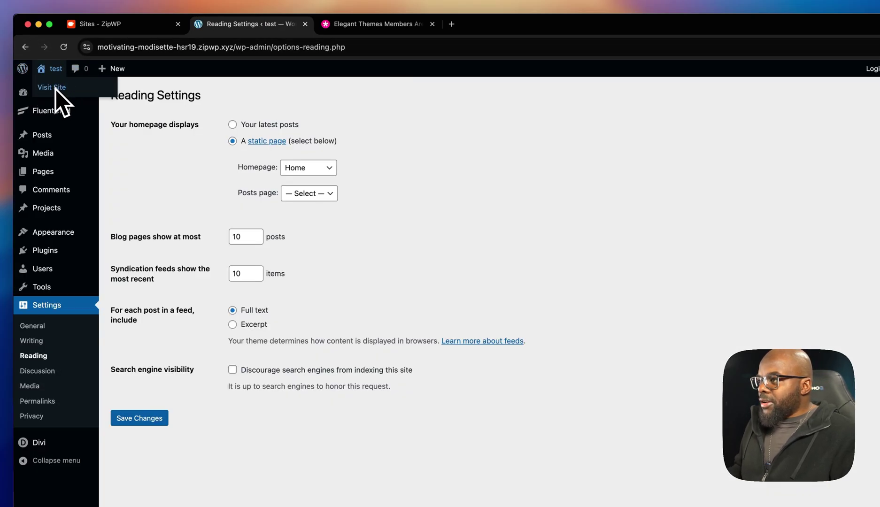
pyautogui.click(55, 88)
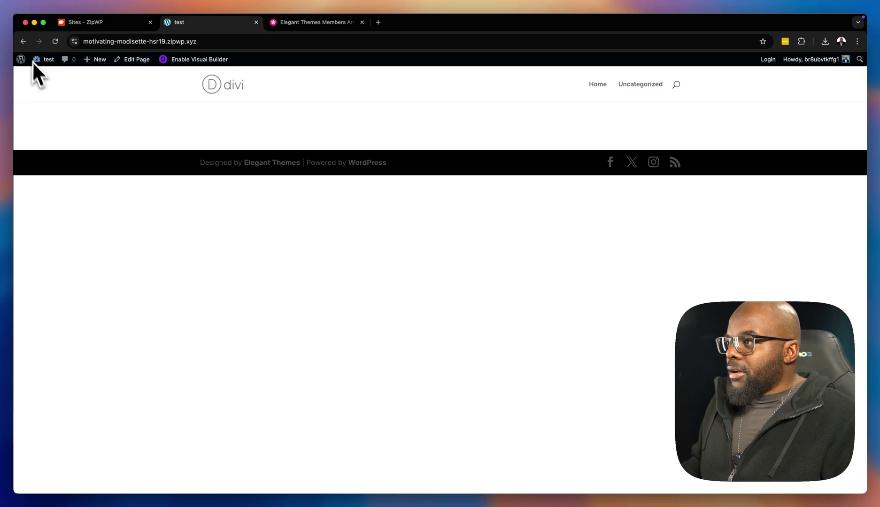
pyautogui.click(23, 41)
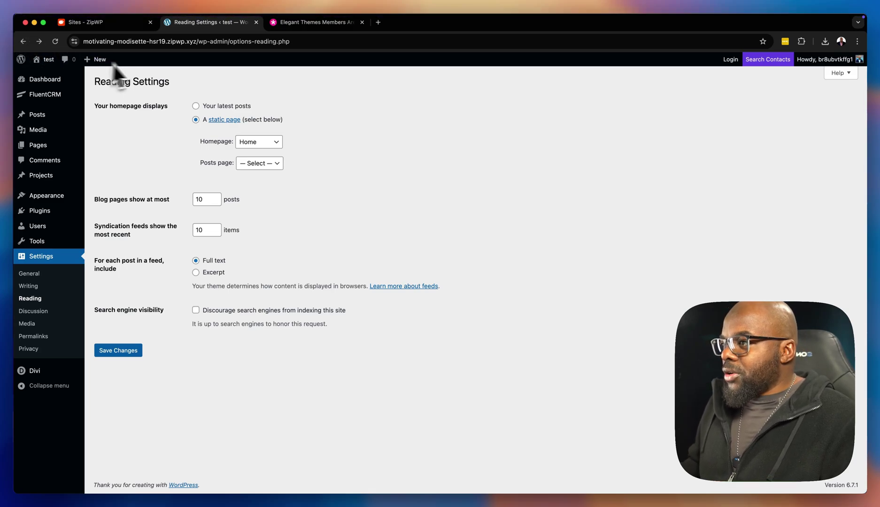
# Step: Switch to ZipWP and start creating a blueprint from the test site
pyautogui.click(131, 22)
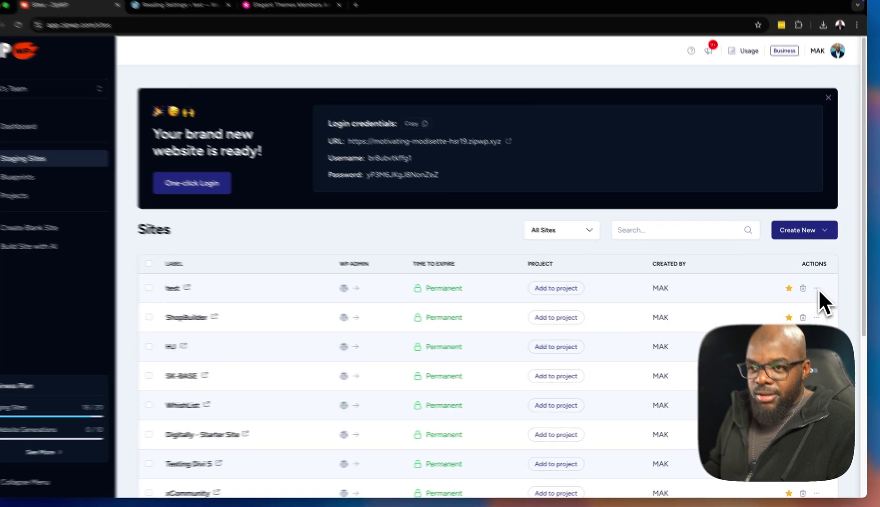
pyautogui.click(819, 294)
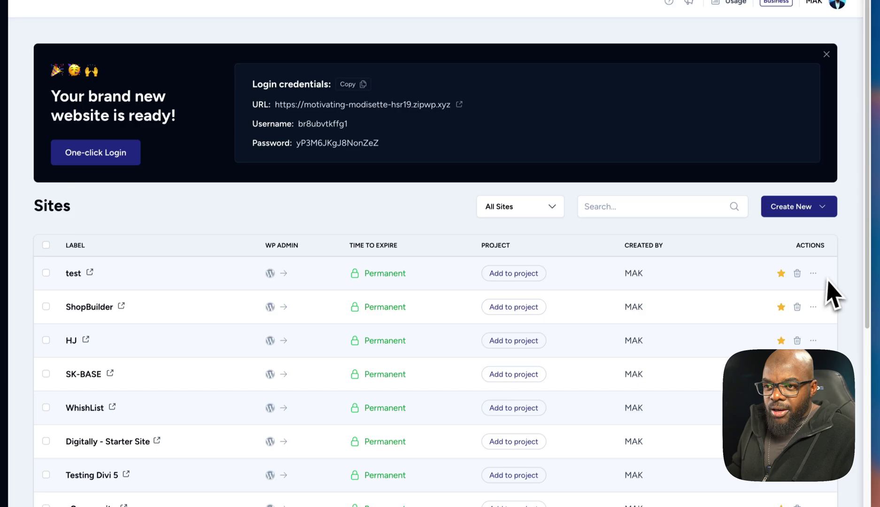
pyautogui.click(813, 273)
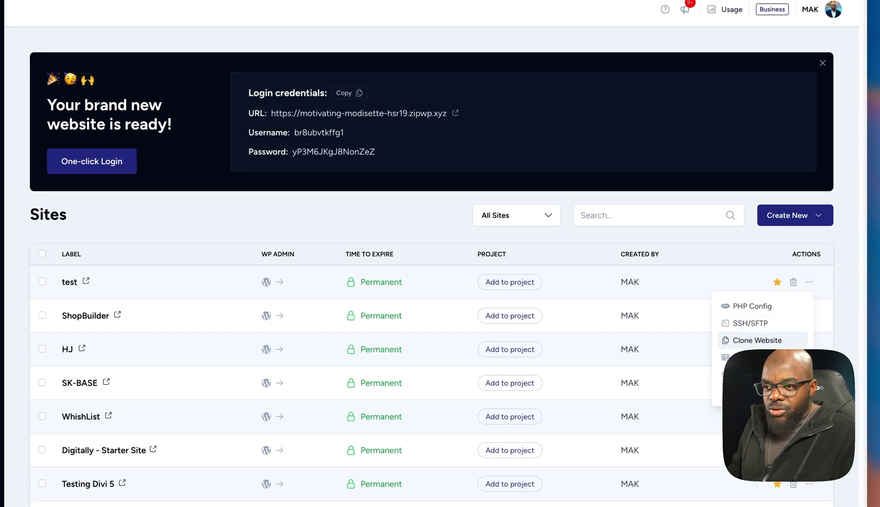
pyautogui.click(752, 358)
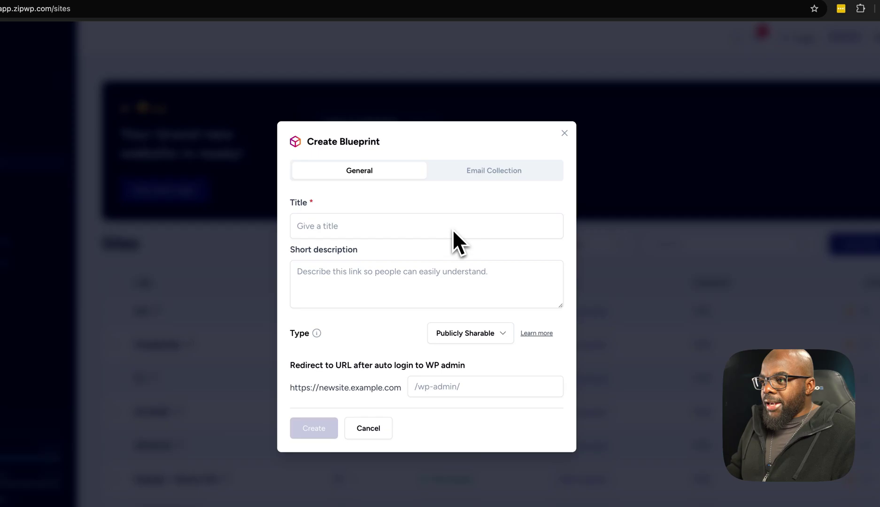
# Step: Title the blueprint "Basic Divi Install"
pyautogui.click(453, 230)
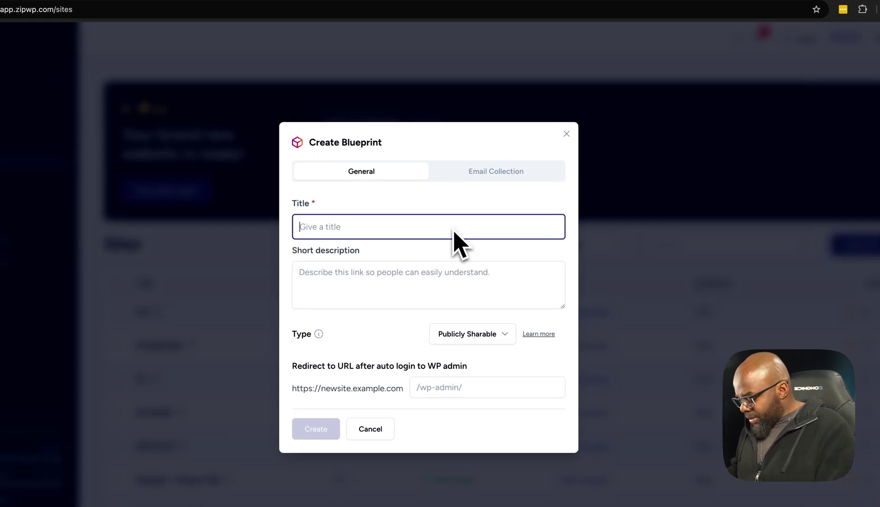
pyautogui.write('Badic')
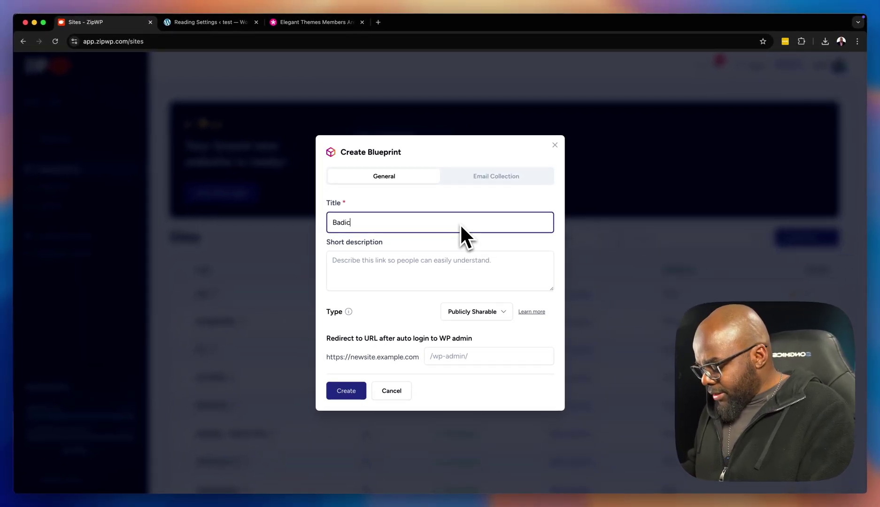
pyautogui.write(' Divi I')
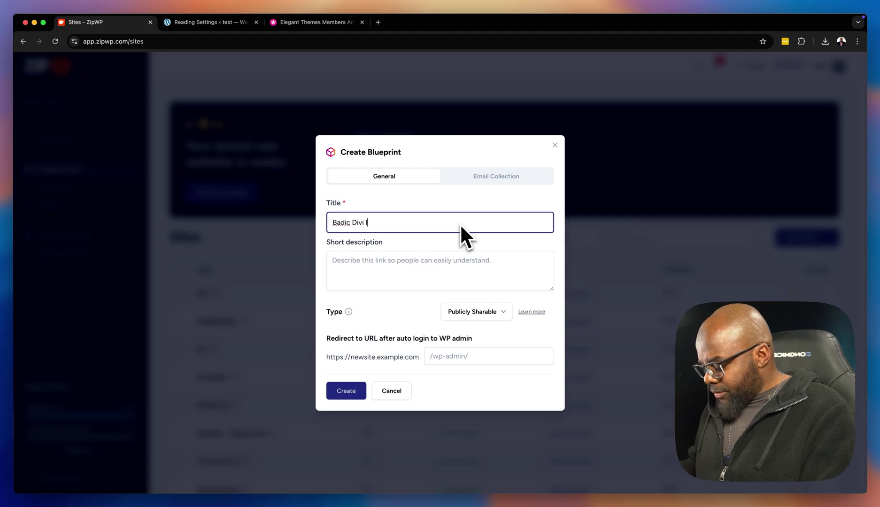
pyautogui.write('sn')
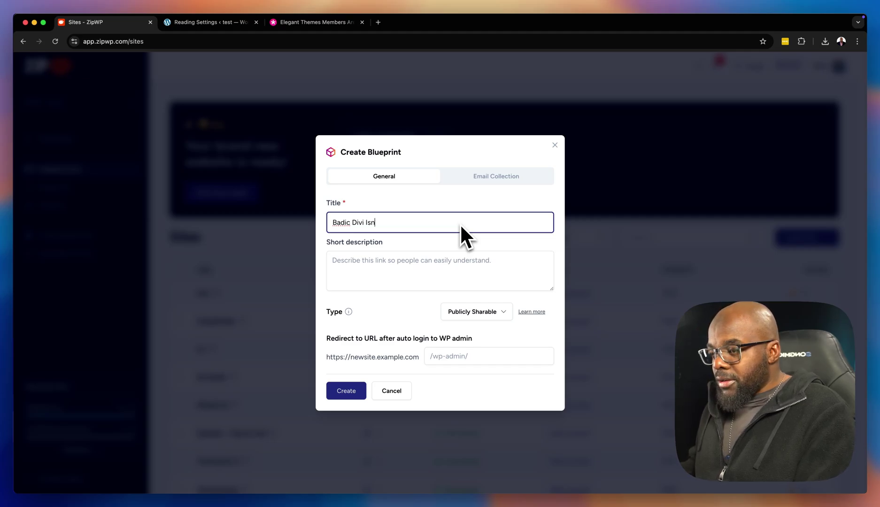
pyautogui.press('BackSpace')
pyautogui.press('BackSpace')
pyautogui.write('n')
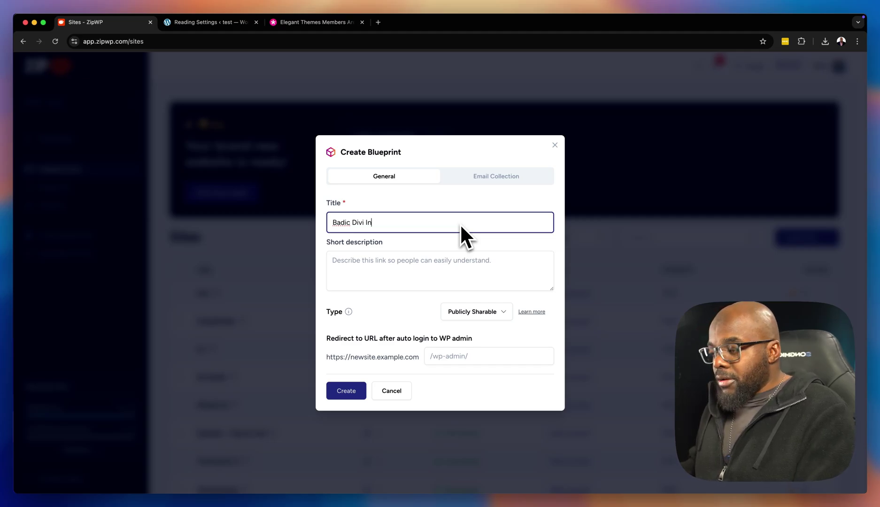
pyautogui.write('stall')
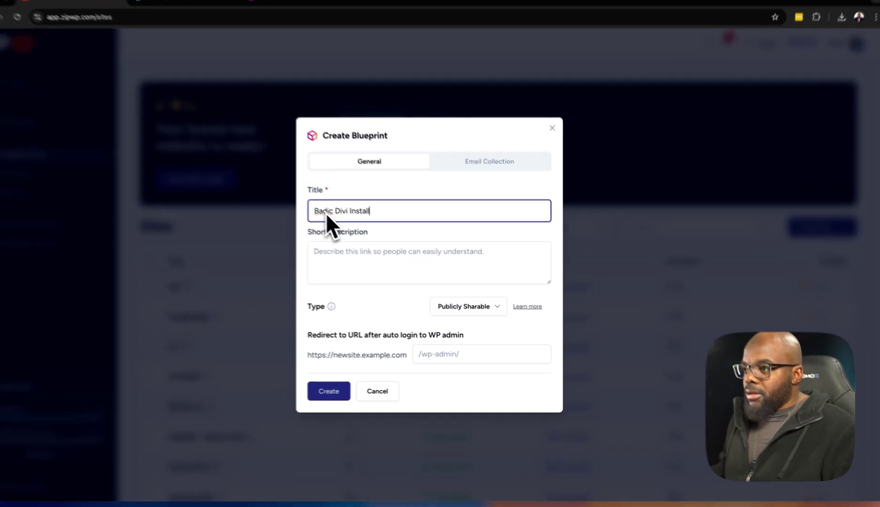
pyautogui.click(326, 212)
pyautogui.press('BackSpace')
pyautogui.write('s')
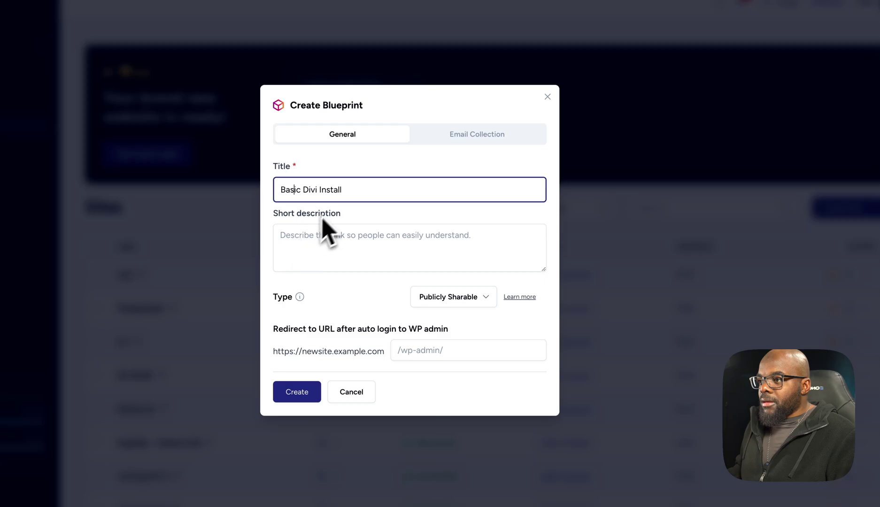
# Step: Enter "Basic Divi 4 Install." as the short description, based on the title, and create the blueprint
pyautogui.hotkey('ctrl', 'a')
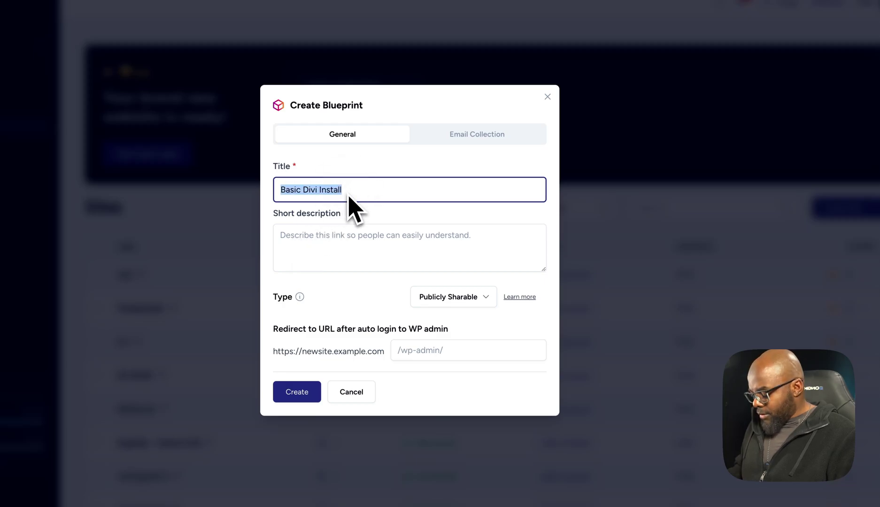
pyautogui.hotkey('ctrl', 'c')
pyautogui.click(328, 250)
pyautogui.hotkey('ctrl', 'v')
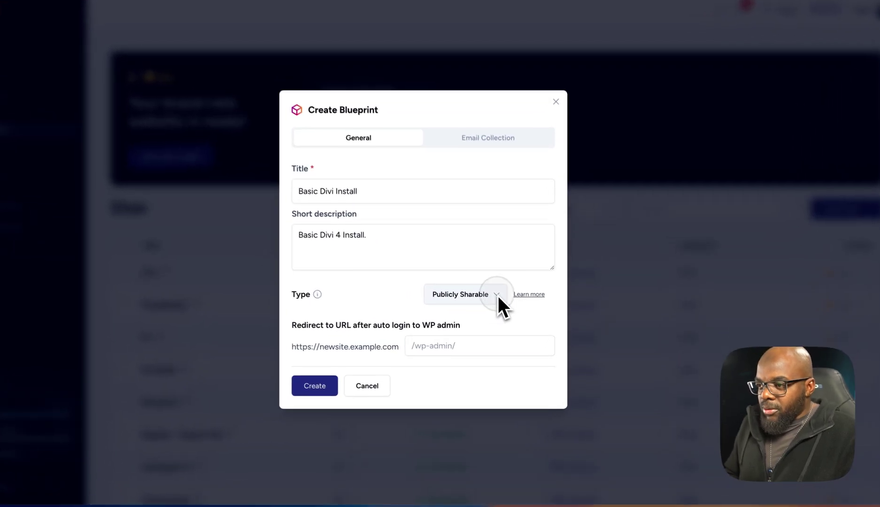
pyautogui.click(504, 312)
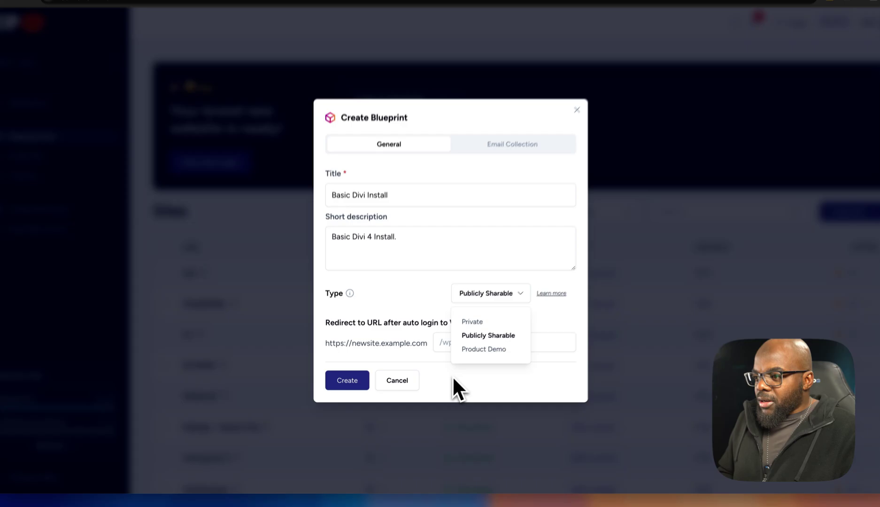
pyautogui.click(439, 395)
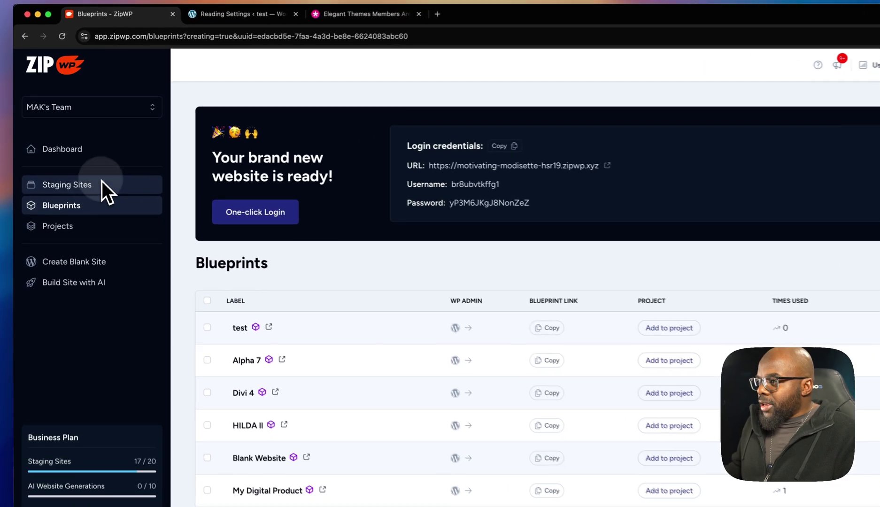
# Step: Check the staging sites list for the test site and return to the blueprints list
pyautogui.click(90, 169)
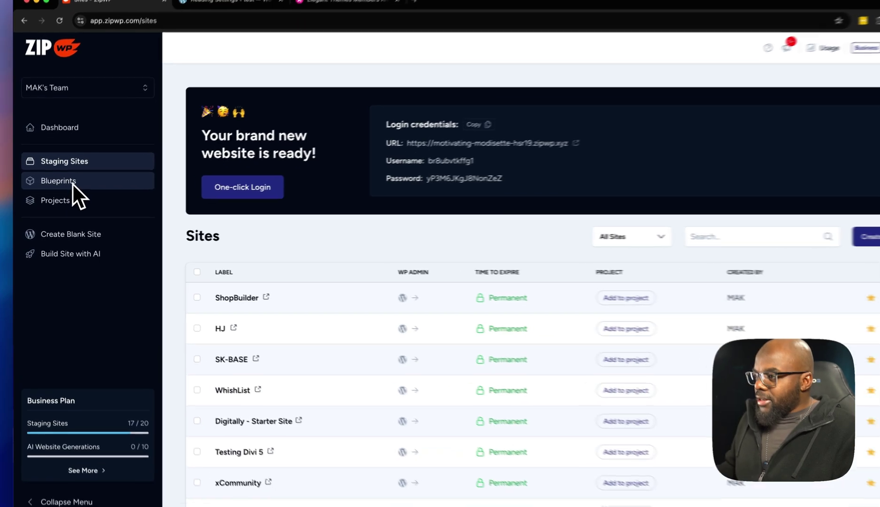
pyautogui.click(67, 188)
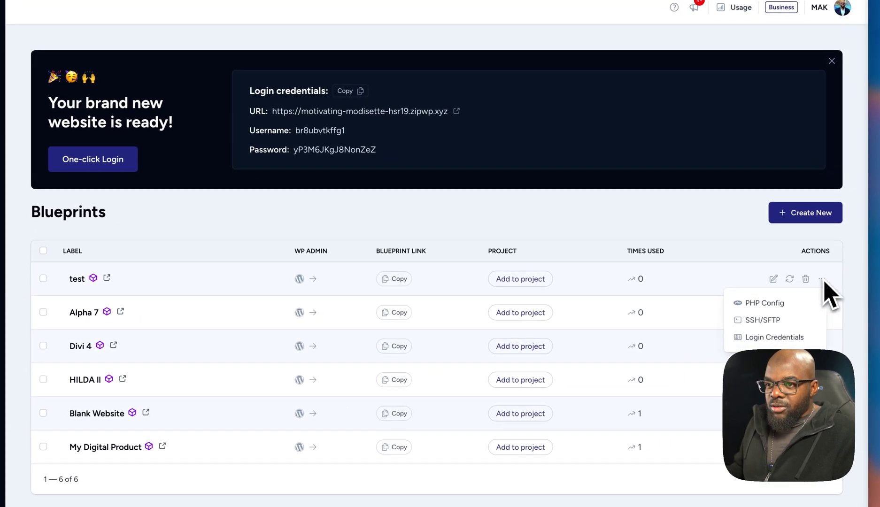
# Step: View the login credentials of the "test" blueprint and close them without copying
pyautogui.click(793, 338)
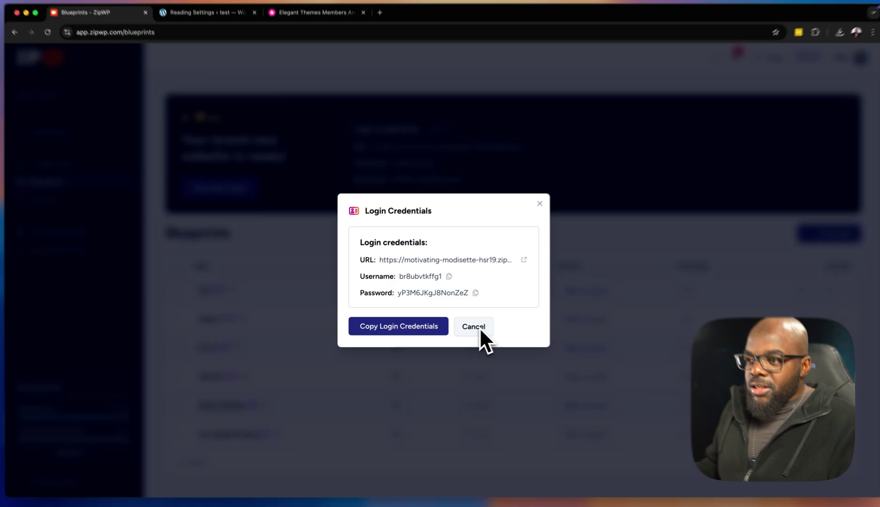
pyautogui.click(479, 327)
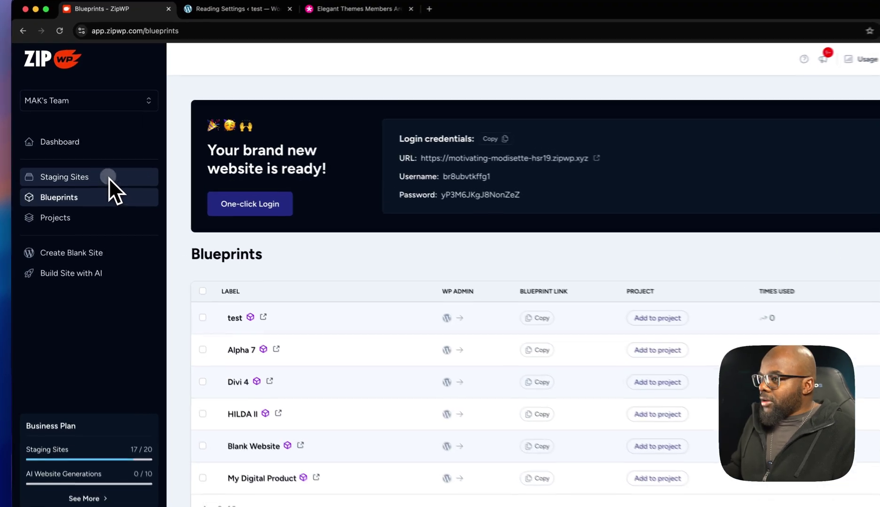
# Step: Create a new blank website from the "test" blueprint in the staging sites area
pyautogui.click(101, 170)
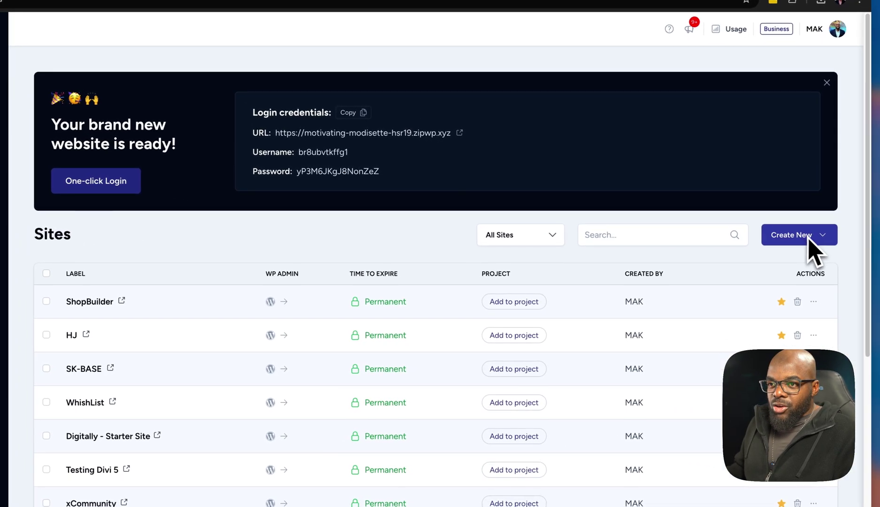
pyautogui.click(812, 238)
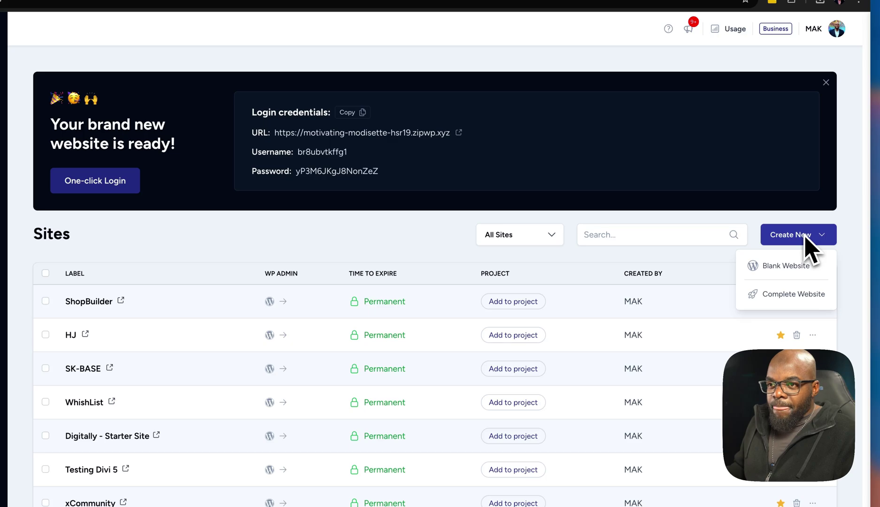
pyautogui.click(804, 269)
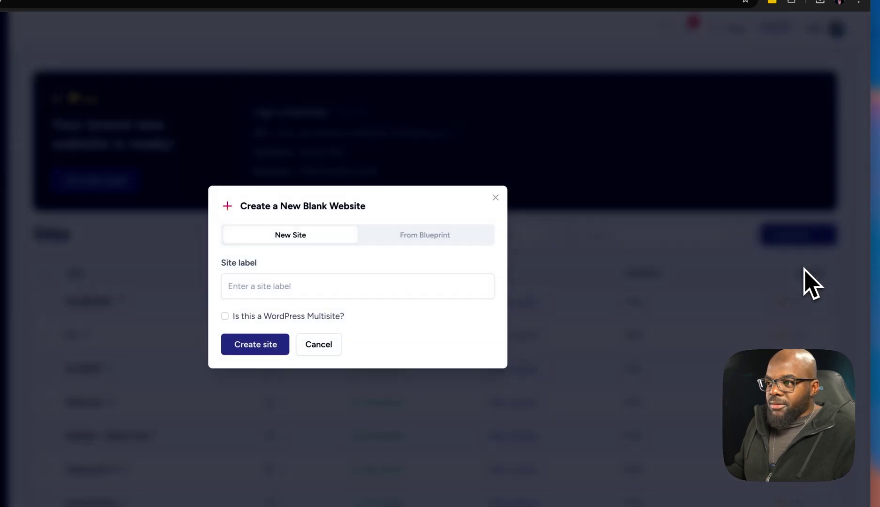
pyautogui.click(456, 238)
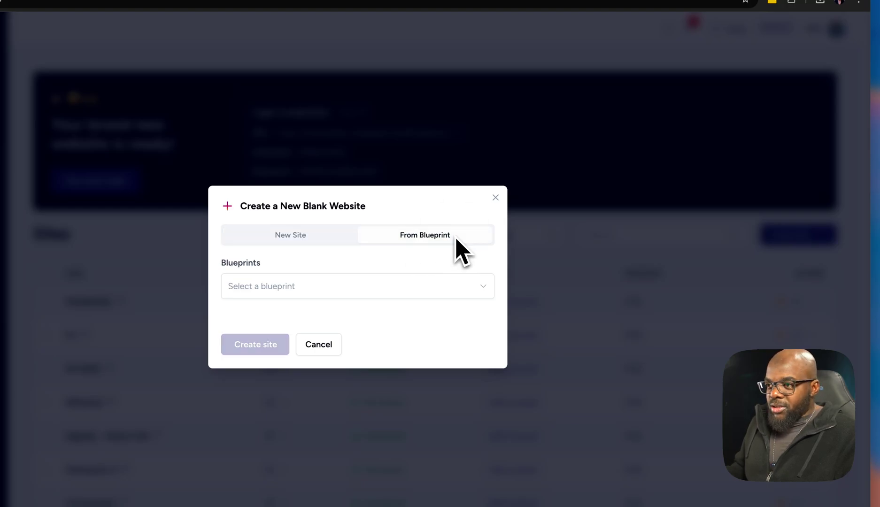
pyautogui.click(438, 288)
pyautogui.click(285, 323)
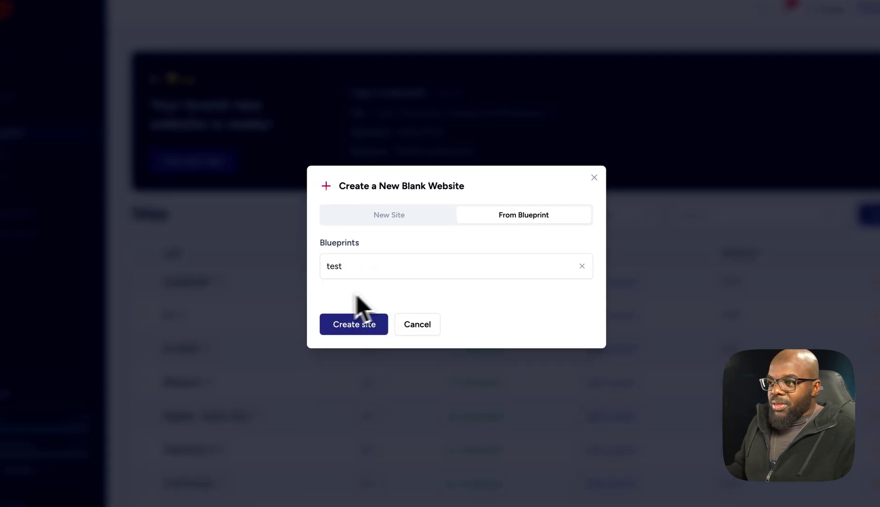
pyautogui.click(367, 329)
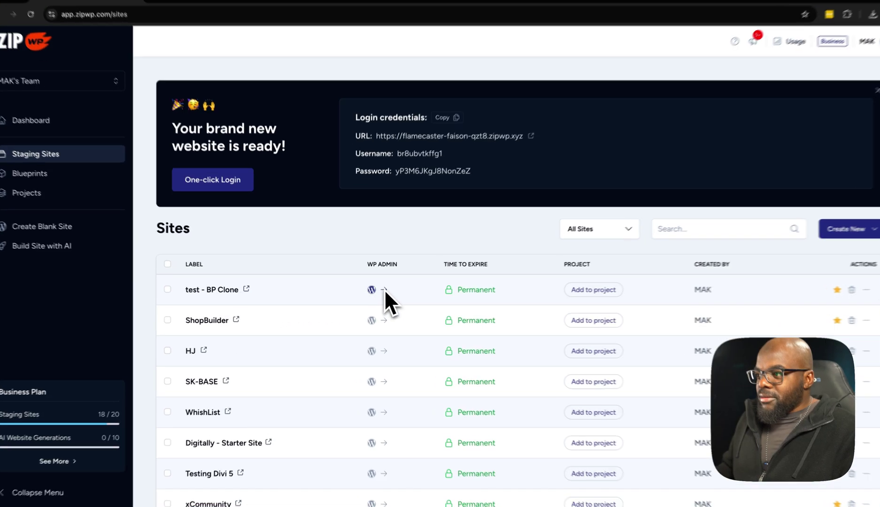
# Step: Open the WordPress admin of the "test - BP Clone" site and check its installed themes
pyautogui.click(379, 293)
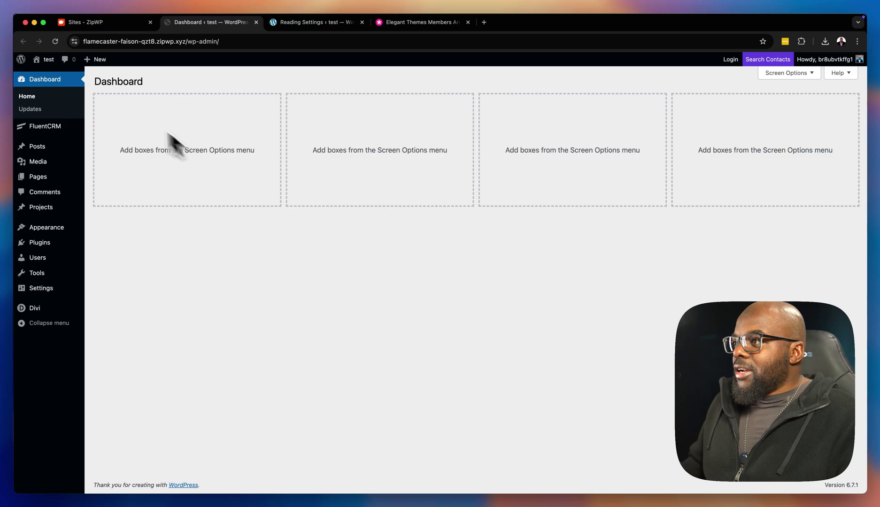
pyautogui.moveTo(50, 63)
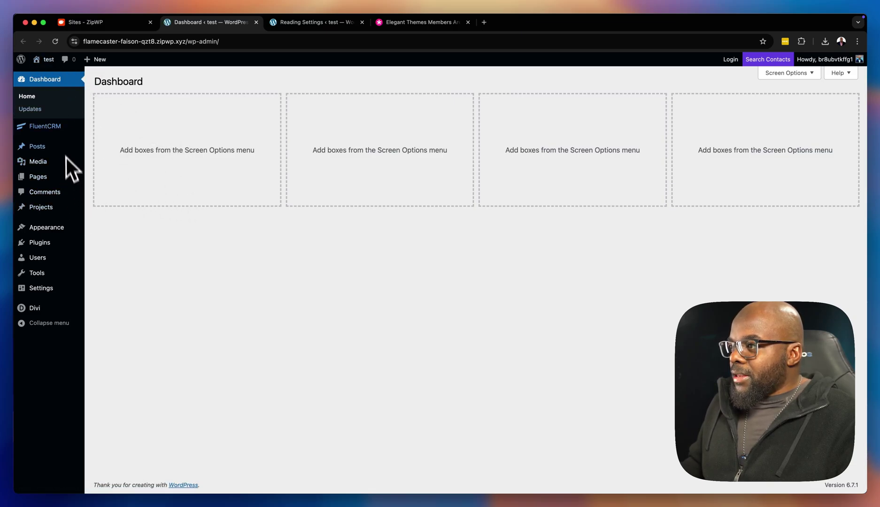
pyautogui.moveTo(57, 127)
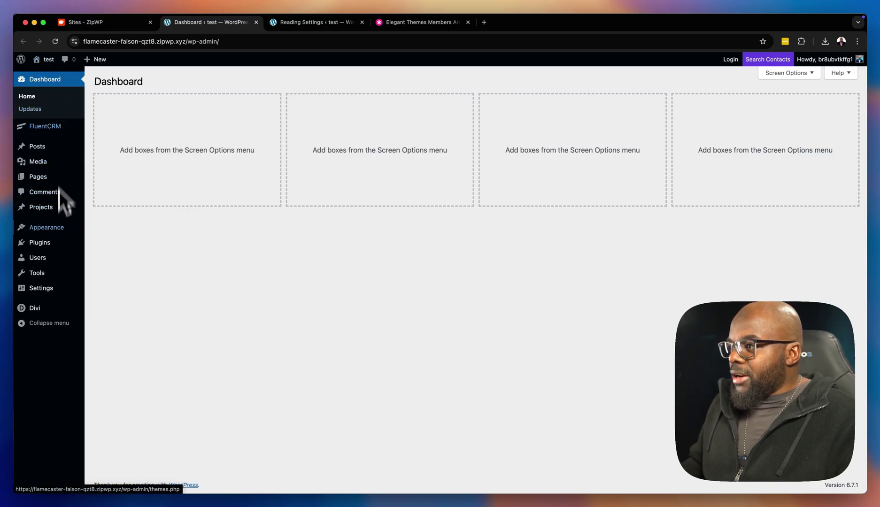
pyautogui.moveTo(57, 231)
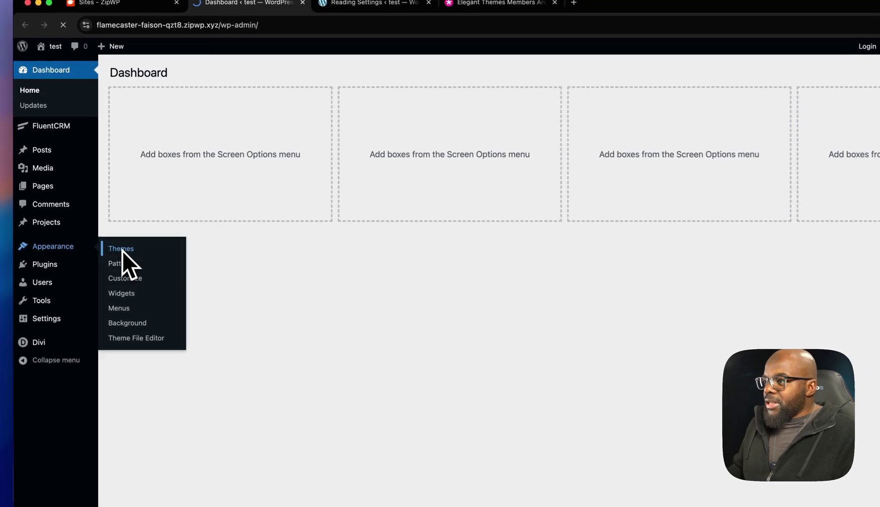
pyautogui.click(104, 230)
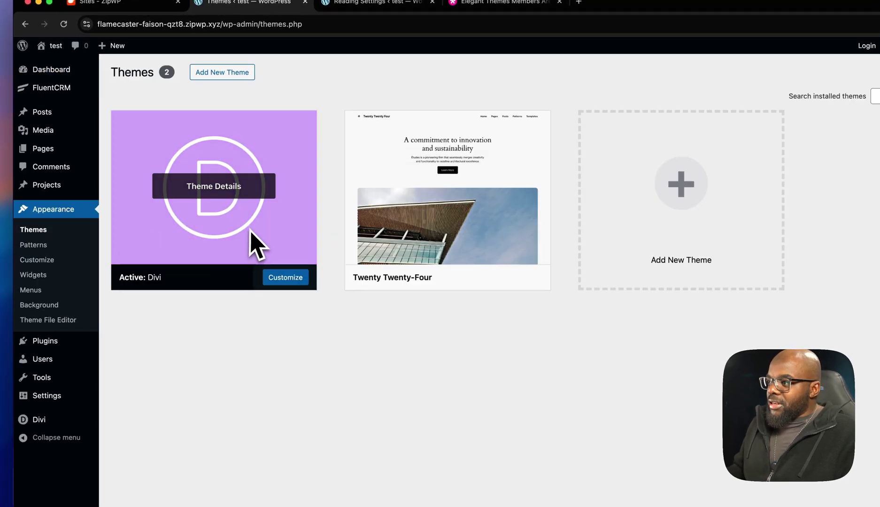
# Step: Check the cloned site's lists of pages and posts, and return to its dashboard home
pyautogui.moveTo(58, 150)
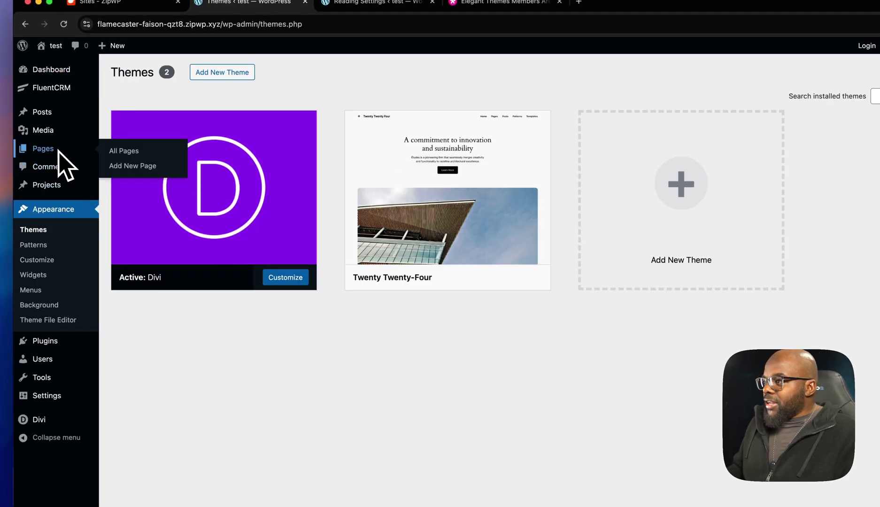
pyautogui.click(127, 154)
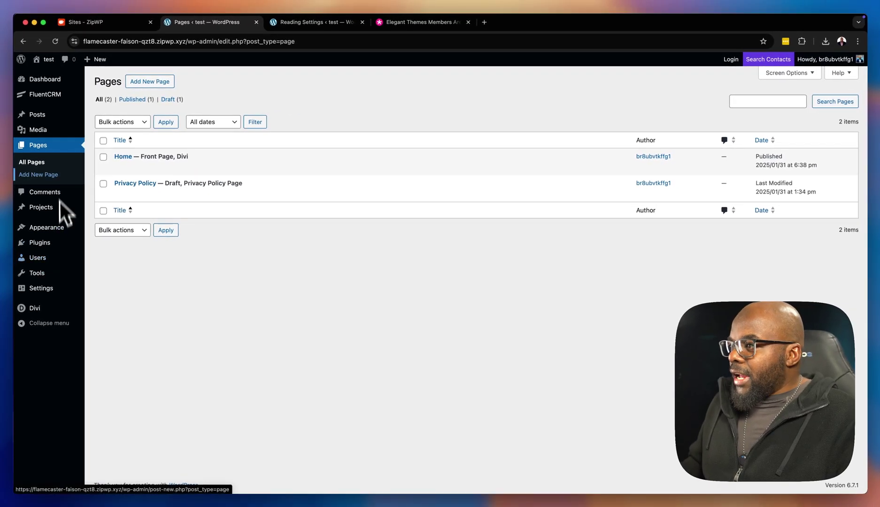
pyautogui.moveTo(62, 123)
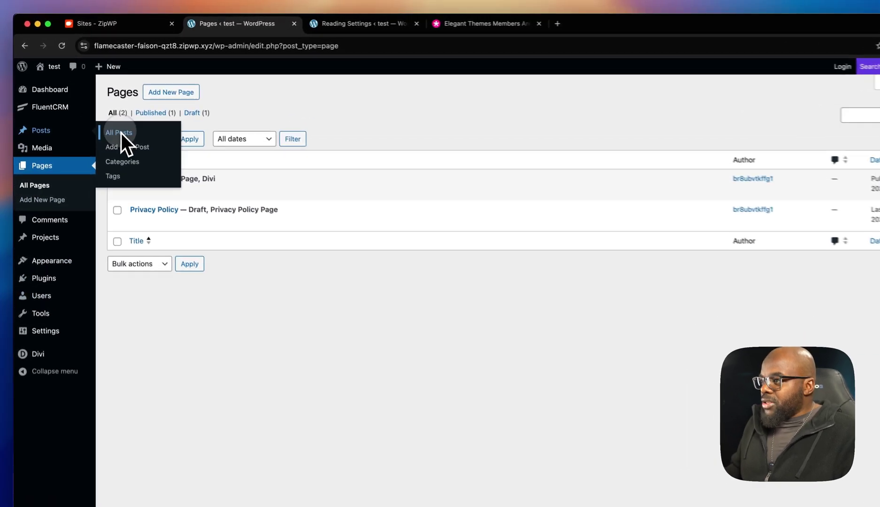
pyautogui.click(101, 117)
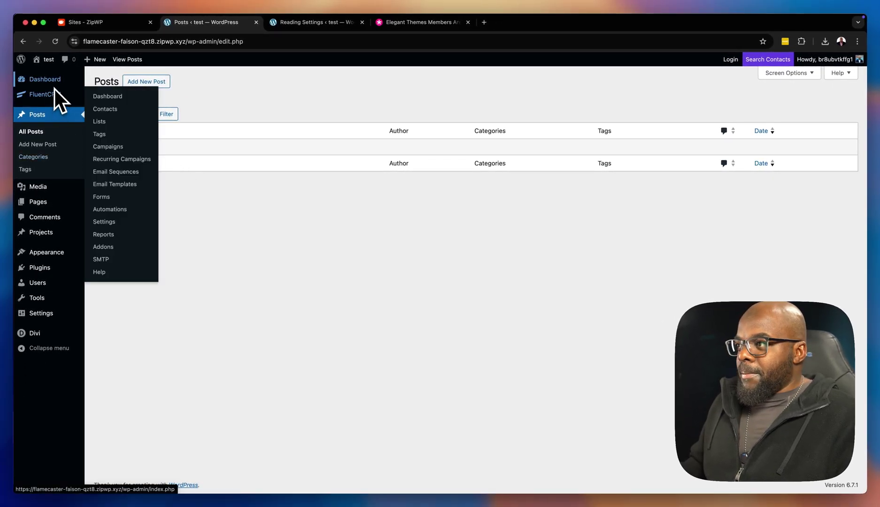
pyautogui.click(54, 83)
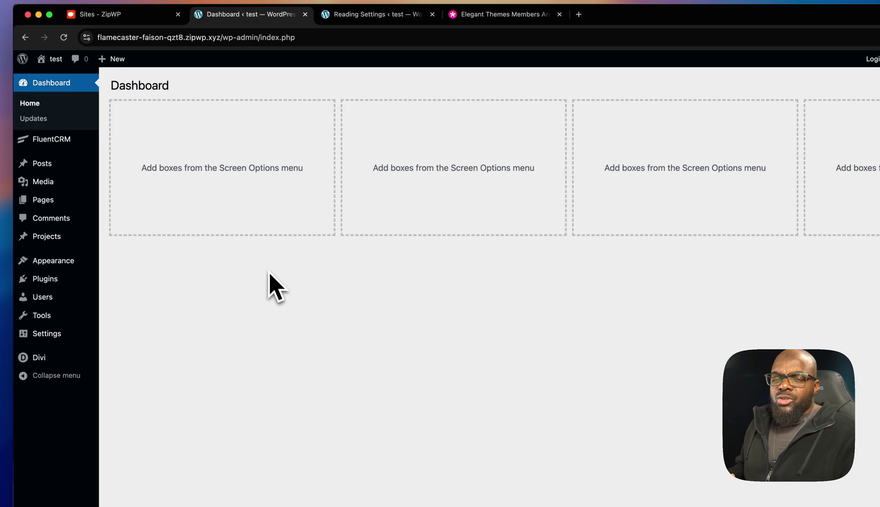